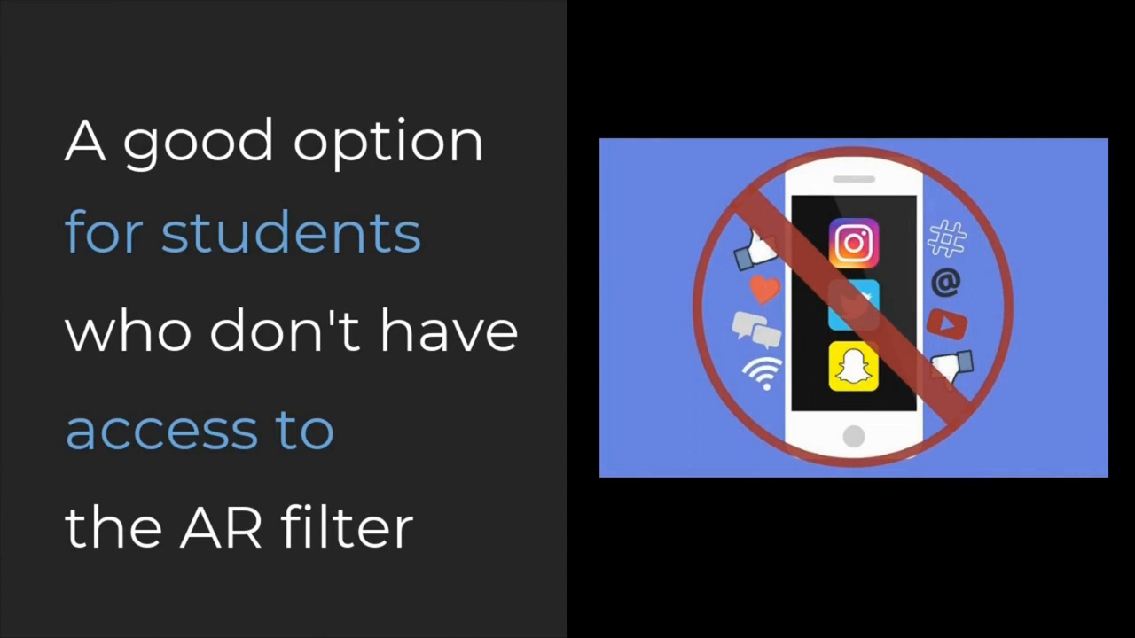
Open the portrait photo of the woman on a blue background, pre-resized to Full HD (1581 x 1920 px)
left_click(157, 302)
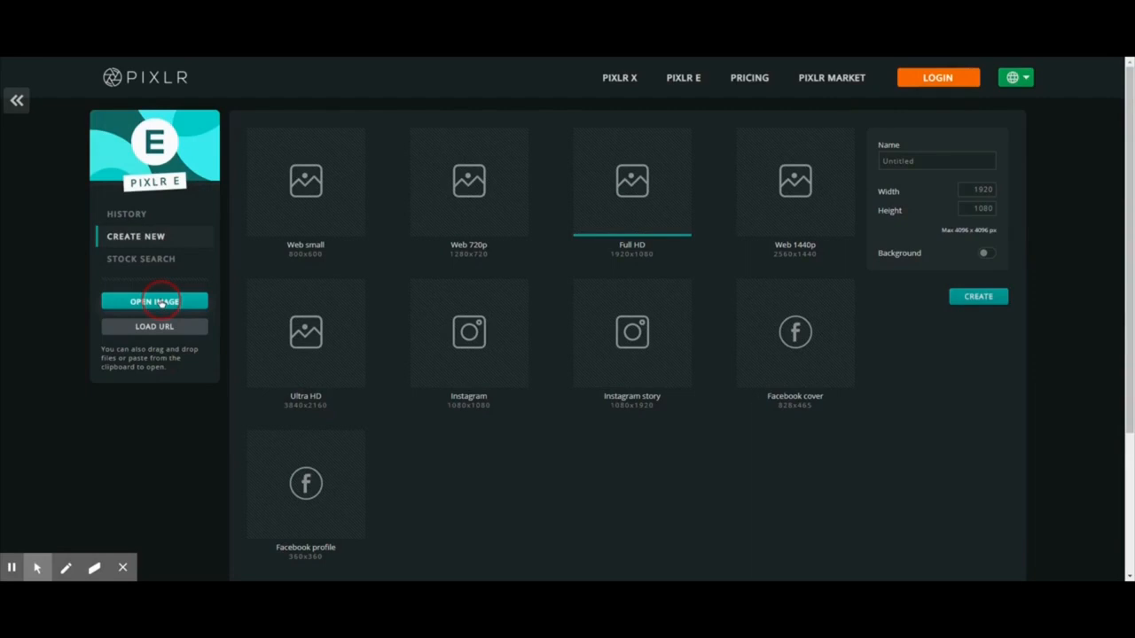
left_click(825, 339)
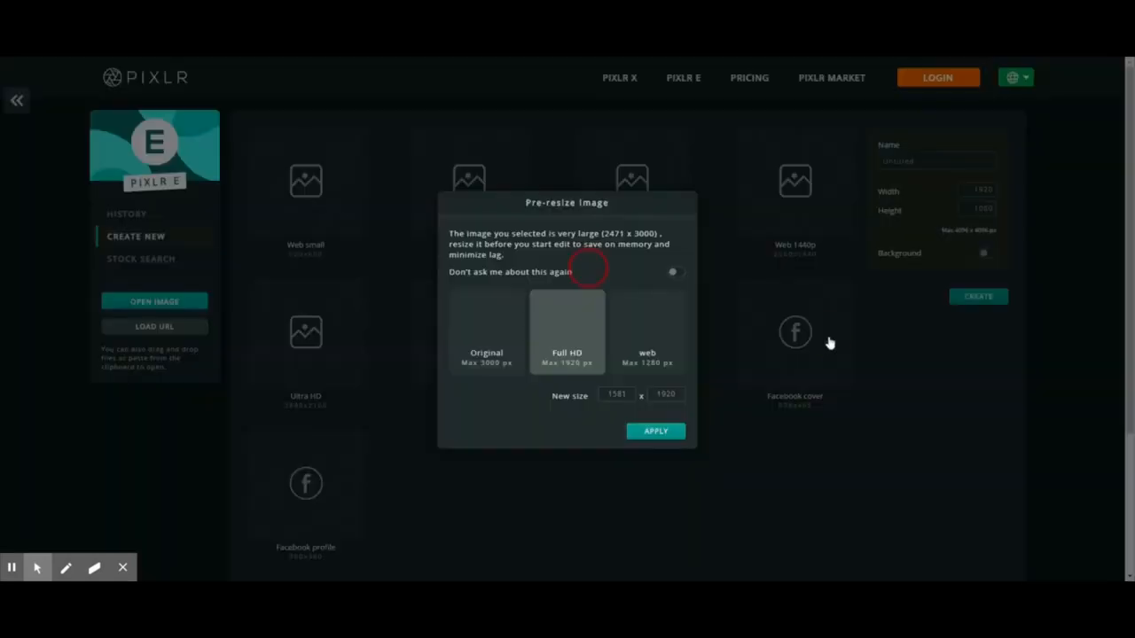
left_click(575, 362)
left_click(648, 433)
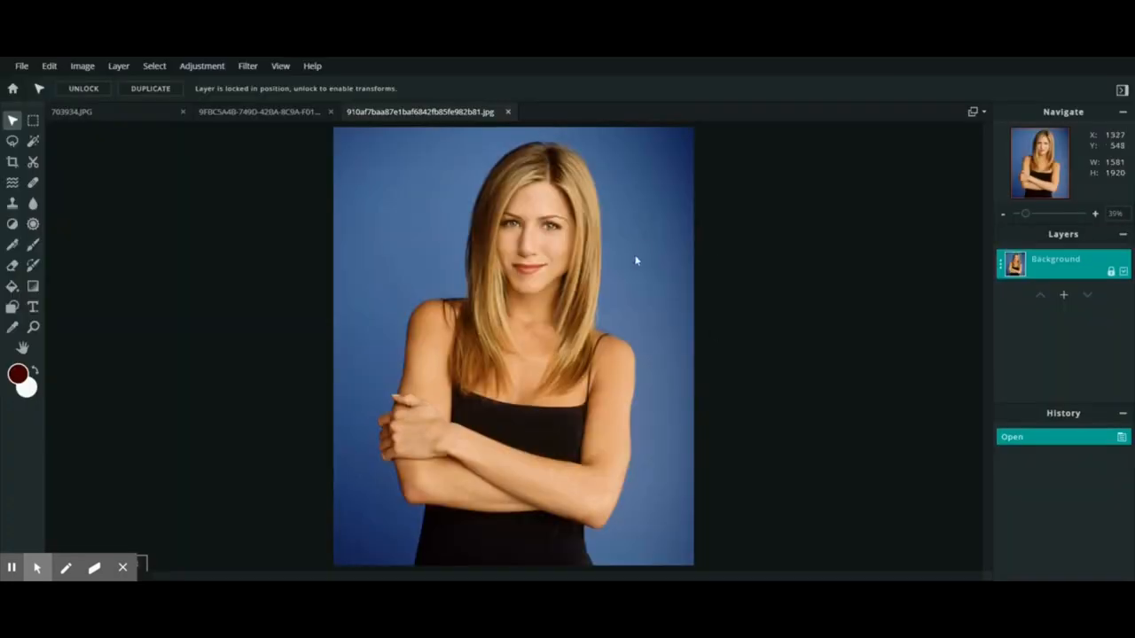
Add Graduation Hat.png to the portrait as a new image layer
scroll(633, 260, "down", 3)
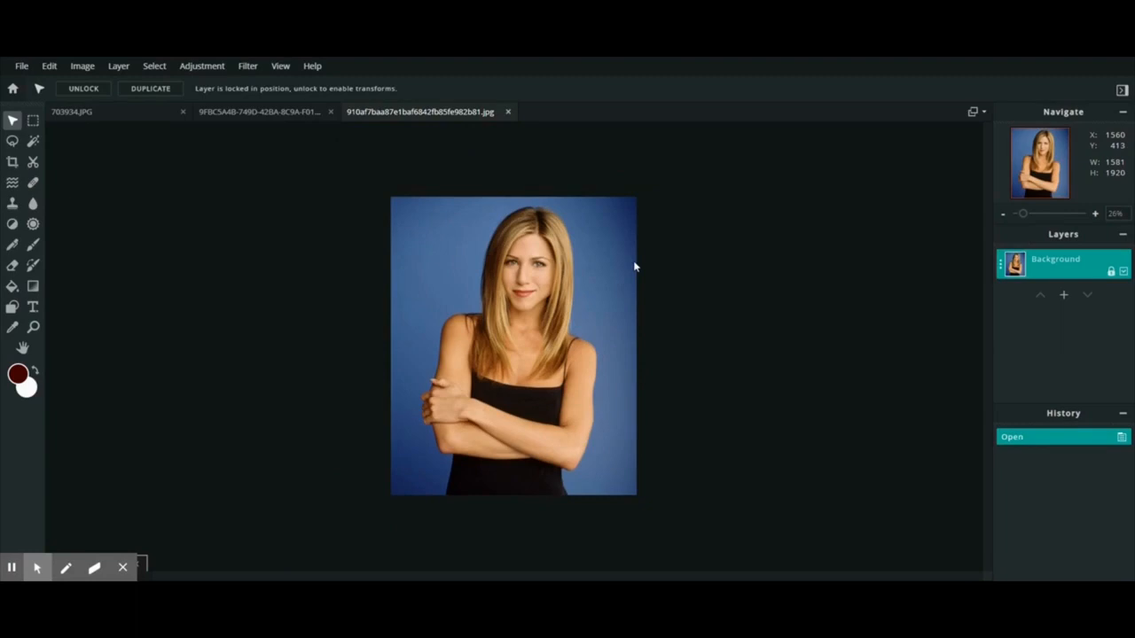
left_click(1065, 295)
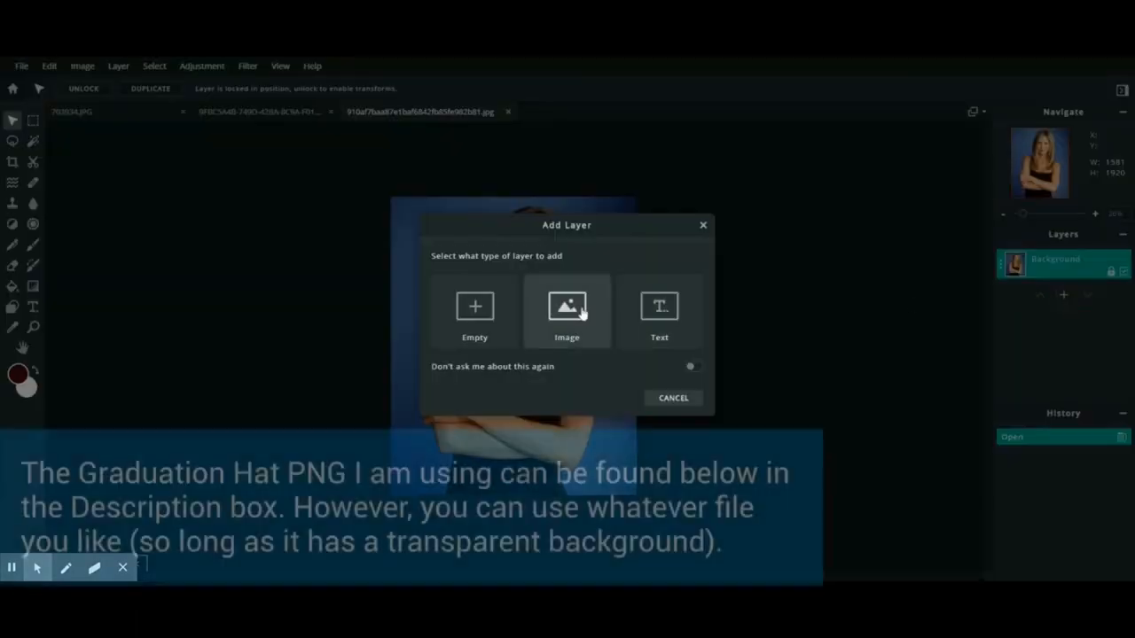
left_click(583, 312)
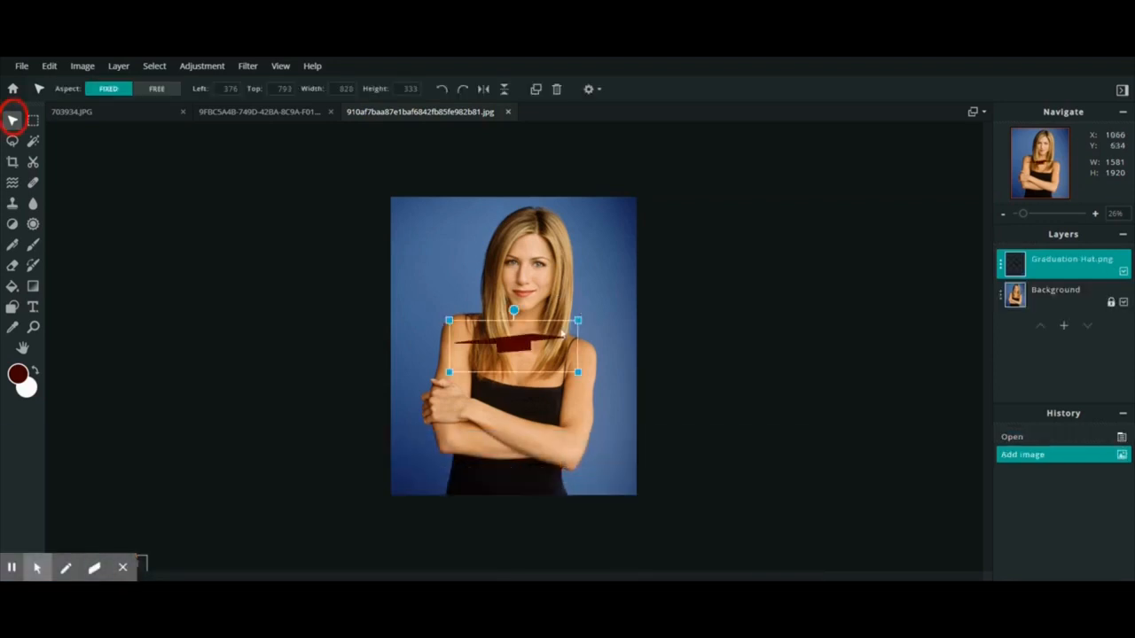
Enlarge the graduation hat to about 1625 px wide and fit it on the woman's head with a slight clockwise tilt
left_click_drag(579, 320, 526, 226)
left_click_drag(637, 182, 666, 157)
left_click_drag(601, 233, 592, 221)
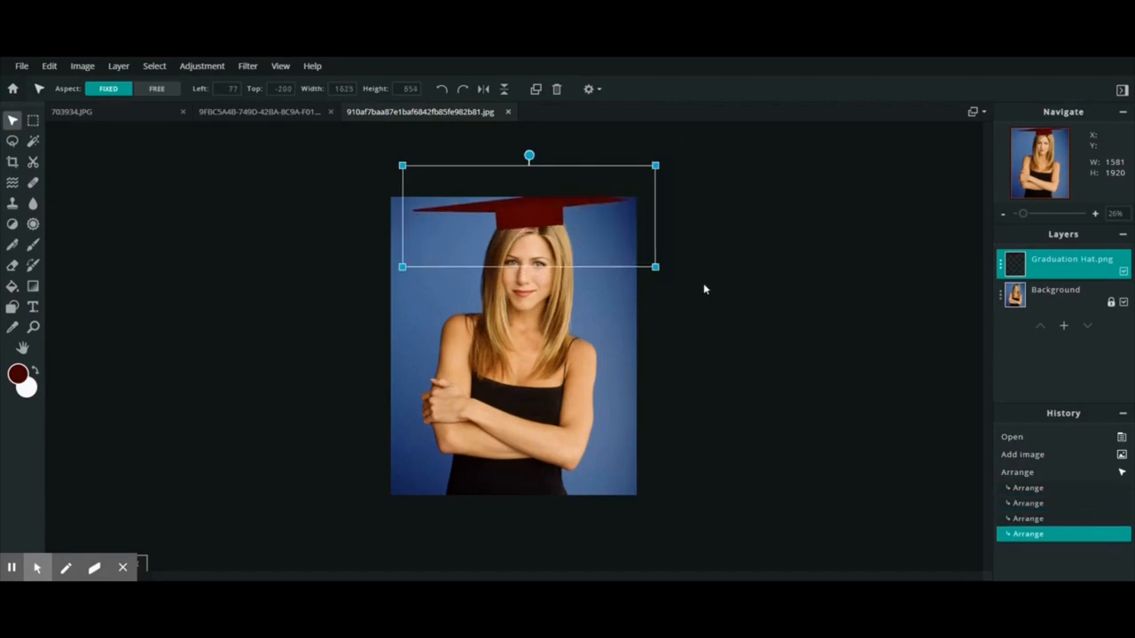
mouse_move(530, 157)
left_mouse_down()
mouse_move(542, 147)
mouse_move(538, 155)
left_mouse_up()
mouse_move(530, 222)
left_mouse_down()
mouse_move(546, 223)
mouse_move(535, 226)
left_mouse_up()
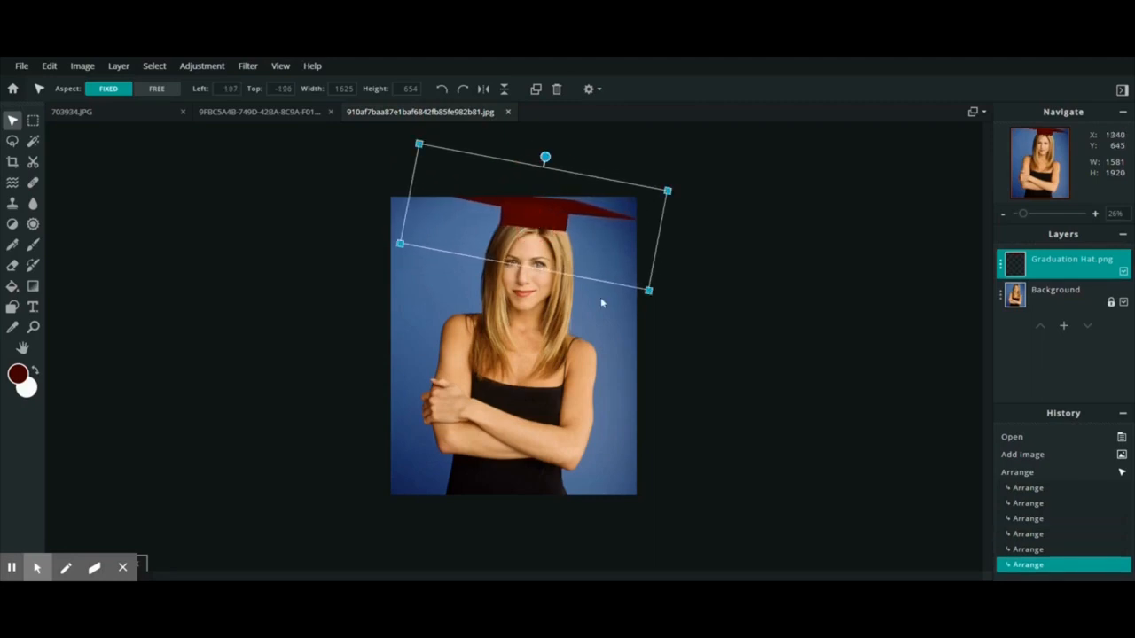
Hide the Graduation Hat layer
key("ctrl+plus")
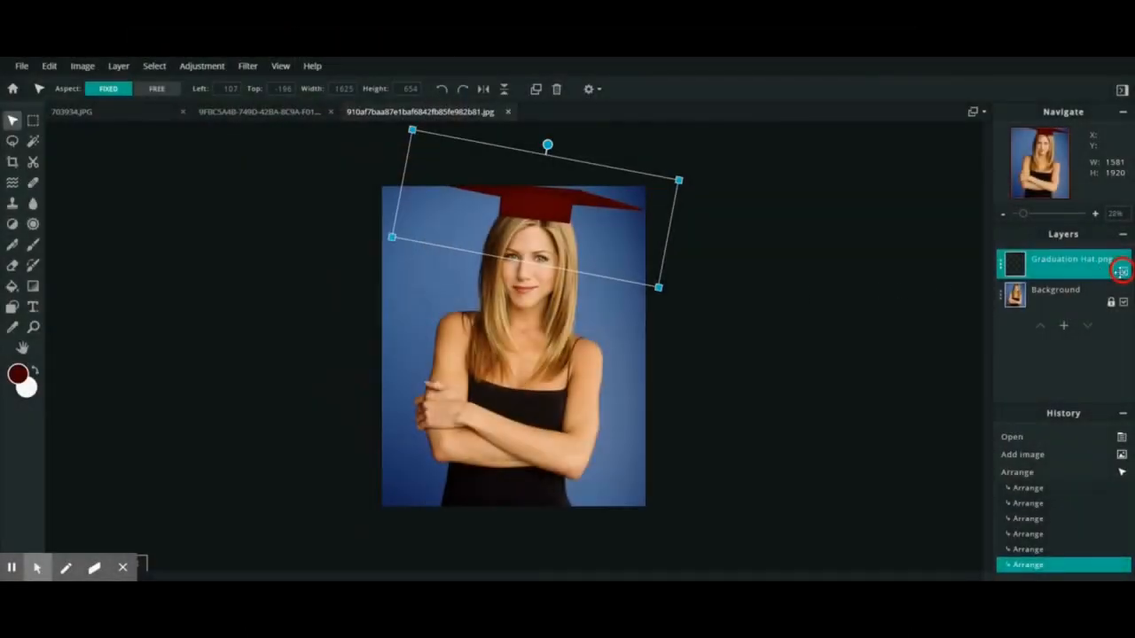
left_click(1123, 272)
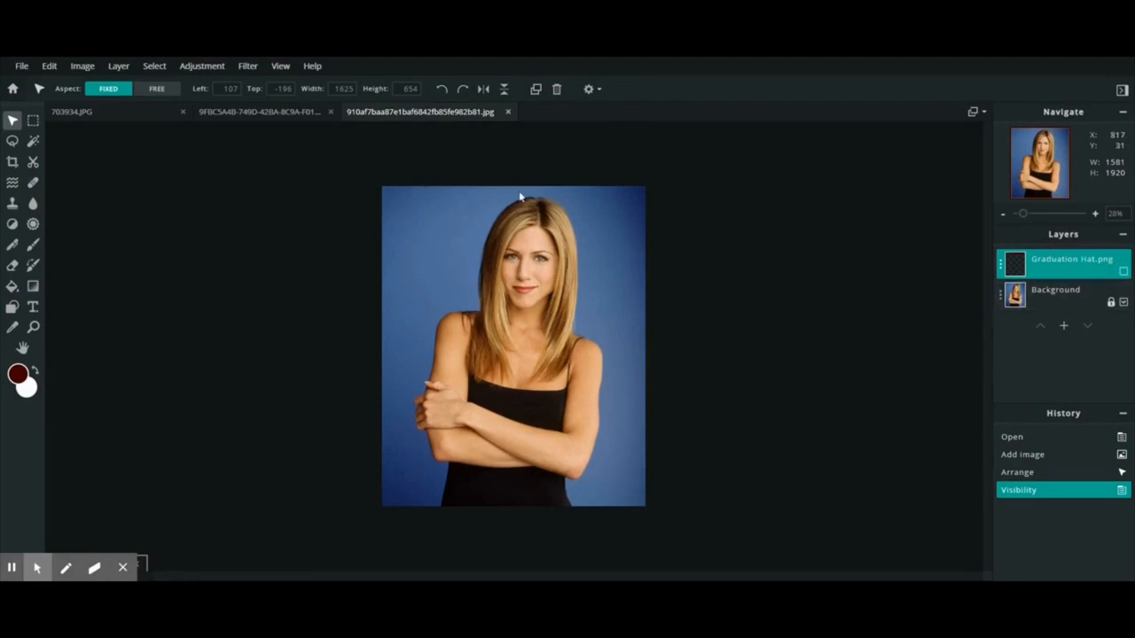
scroll(423, 172, "up", 2)
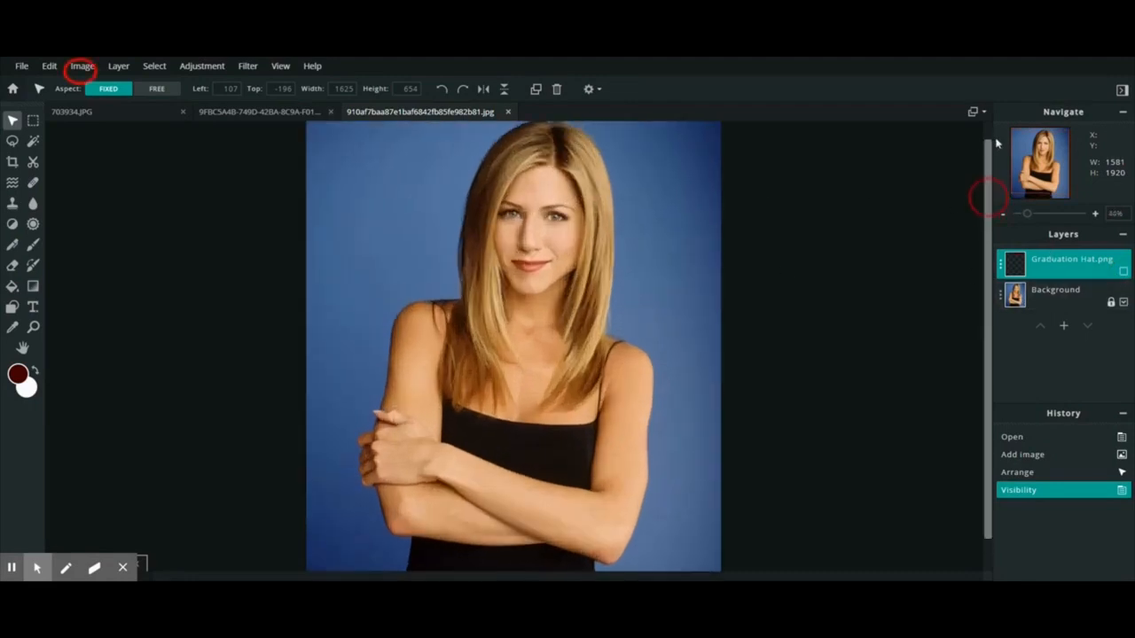
Increase the canvas height to 2100 px with the anchor at bottom centre so the extra space is added above the photo
key("m")
left_click(82, 67)
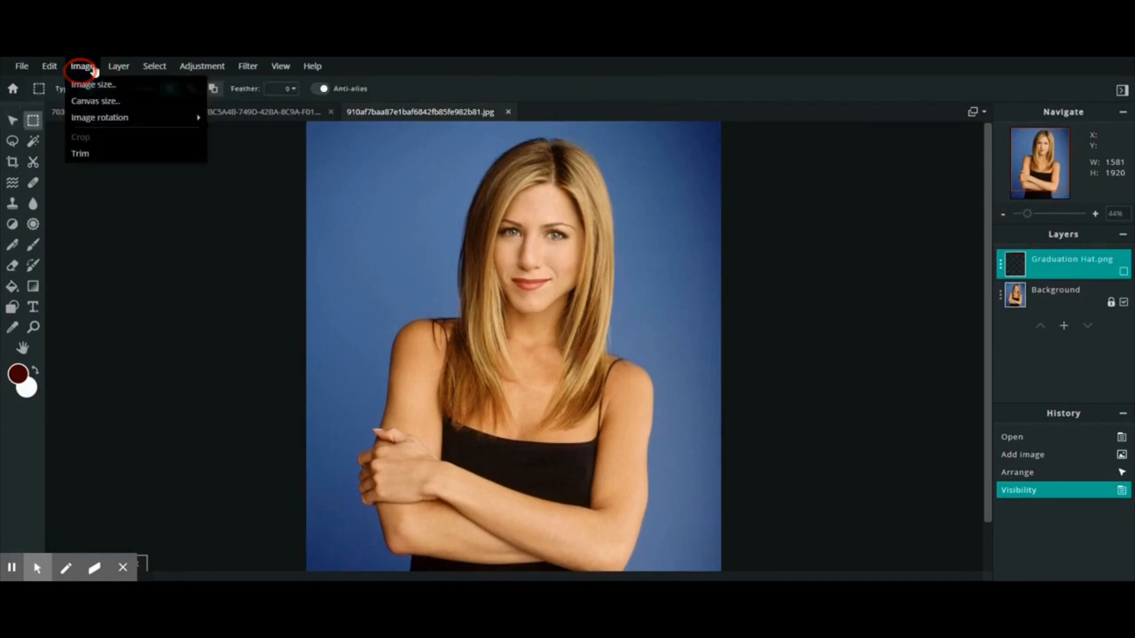
left_click(93, 101)
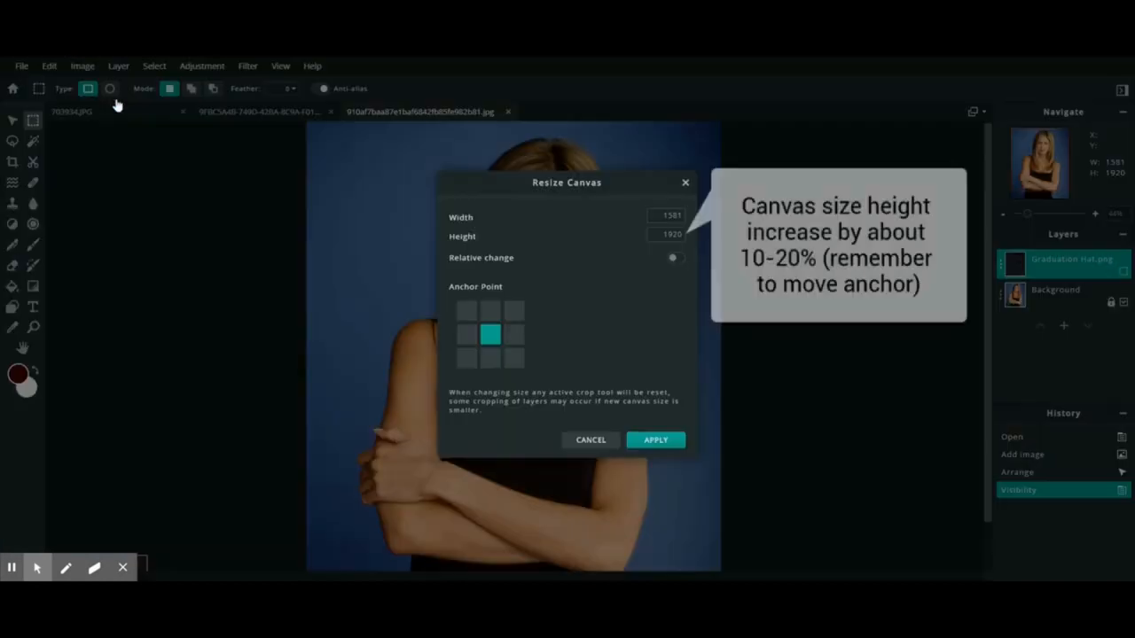
left_click(491, 357)
left_click(665, 234)
double_click(673, 235)
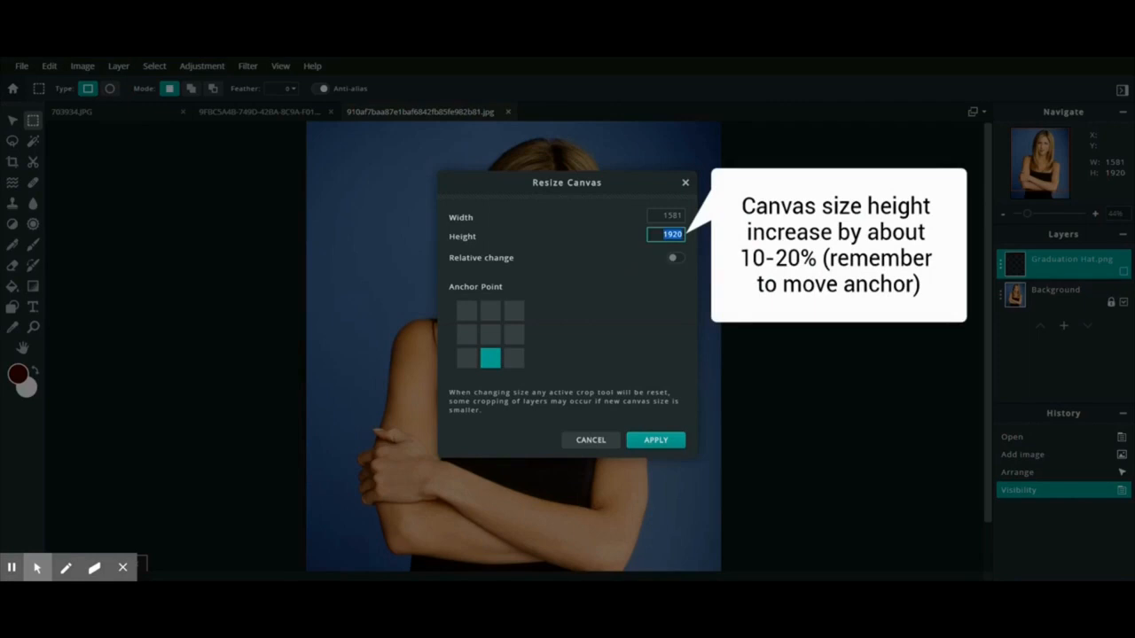
type("2100")
key("Return")
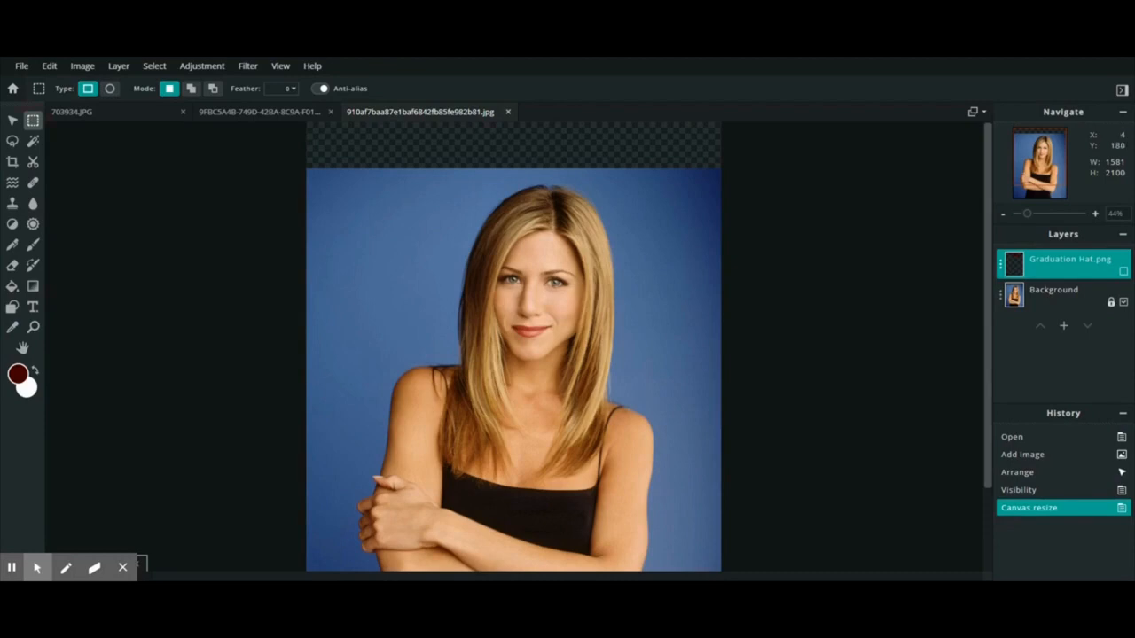
Marquee-select a full-width strip about 32 px high along the photo's upper edge, then copy it from the Background layer and paste it
left_click_drag(285, 169, 758, 179)
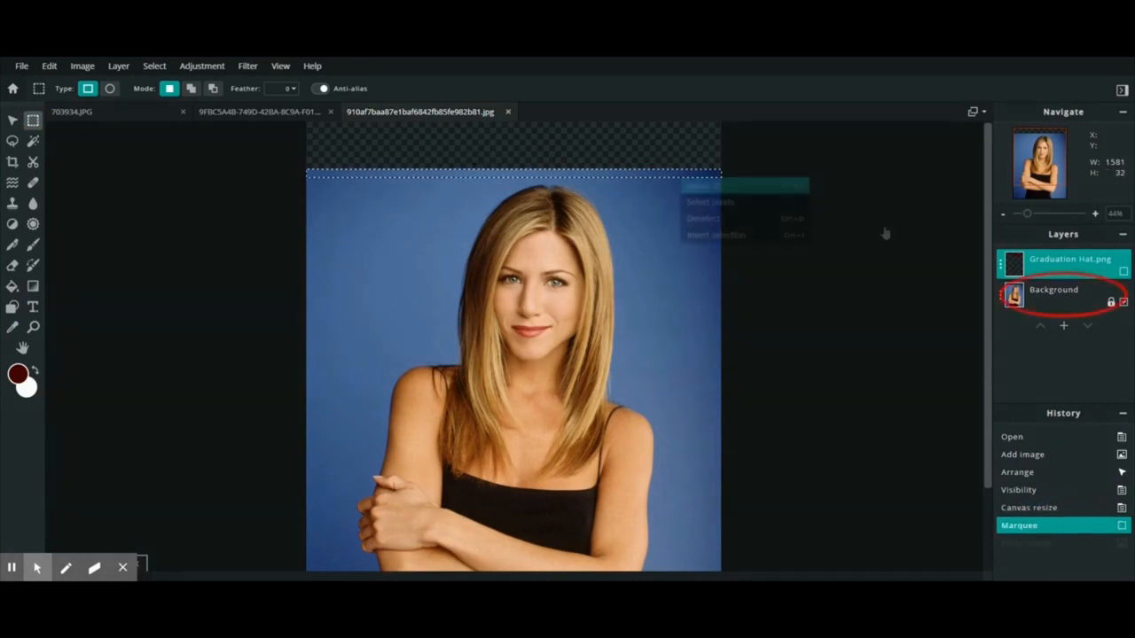
left_click(1032, 293)
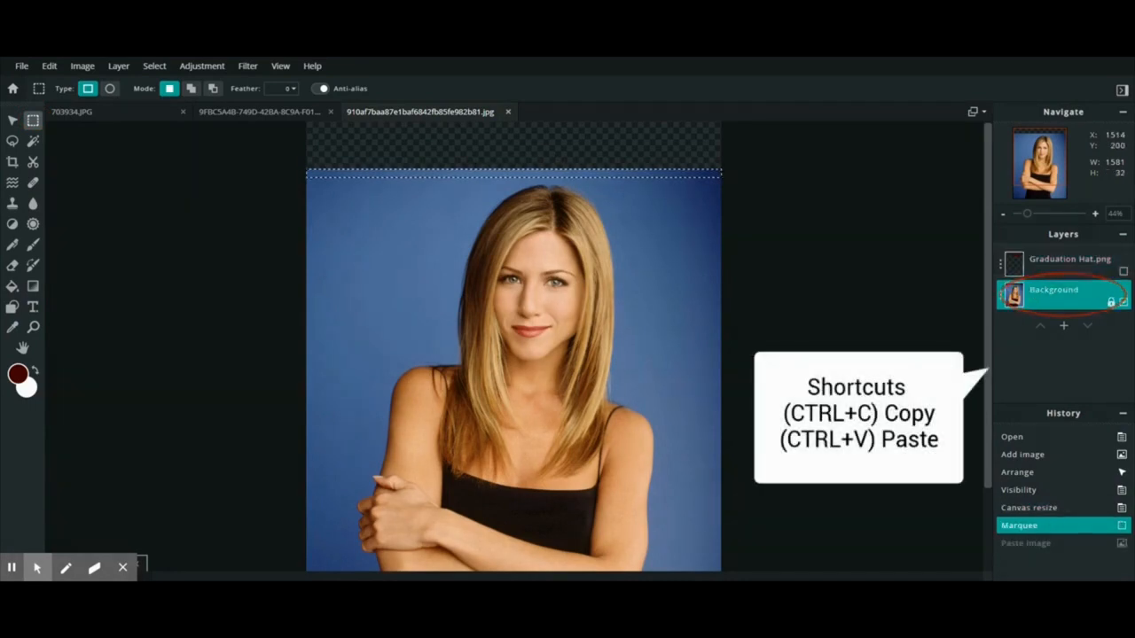
key("ctrl+c")
key("ctrl+v")
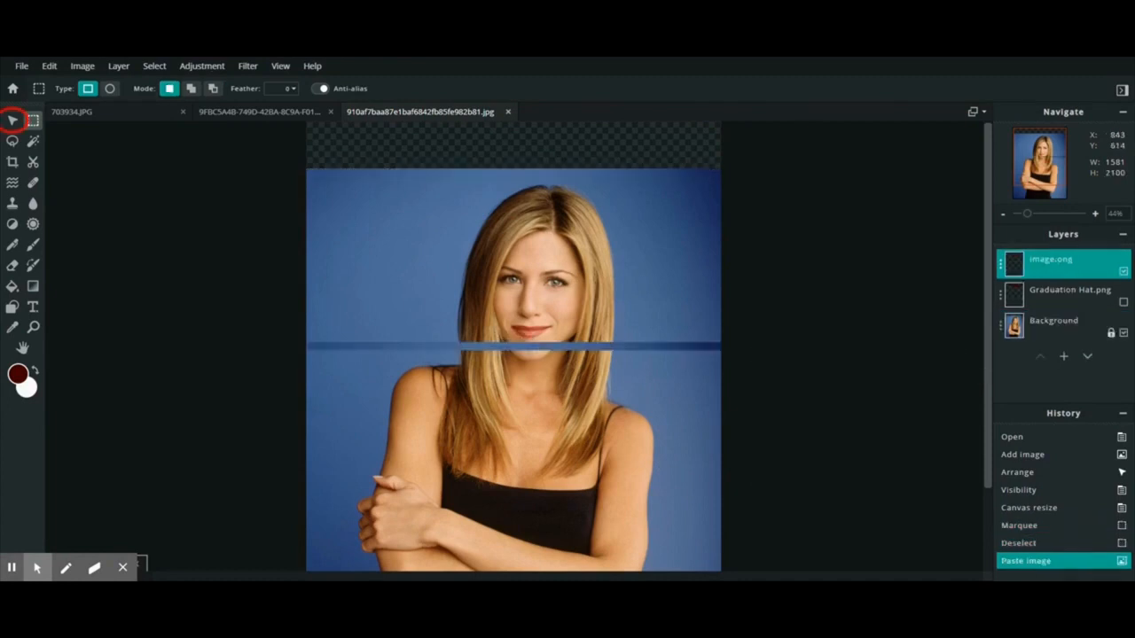
Move the pasted strip against the photo's upper edge, then paste a second copy and stack it directly above the first
key("v")
left_click_drag(458, 347, 461, 166)
left_click(666, 201)
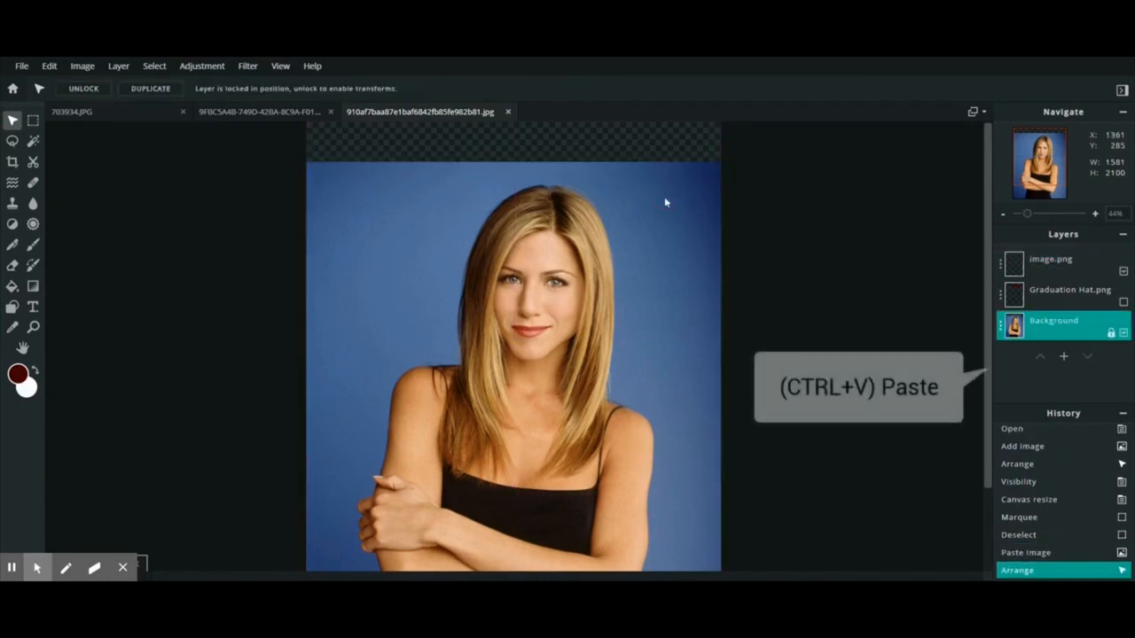
key("ctrl+v")
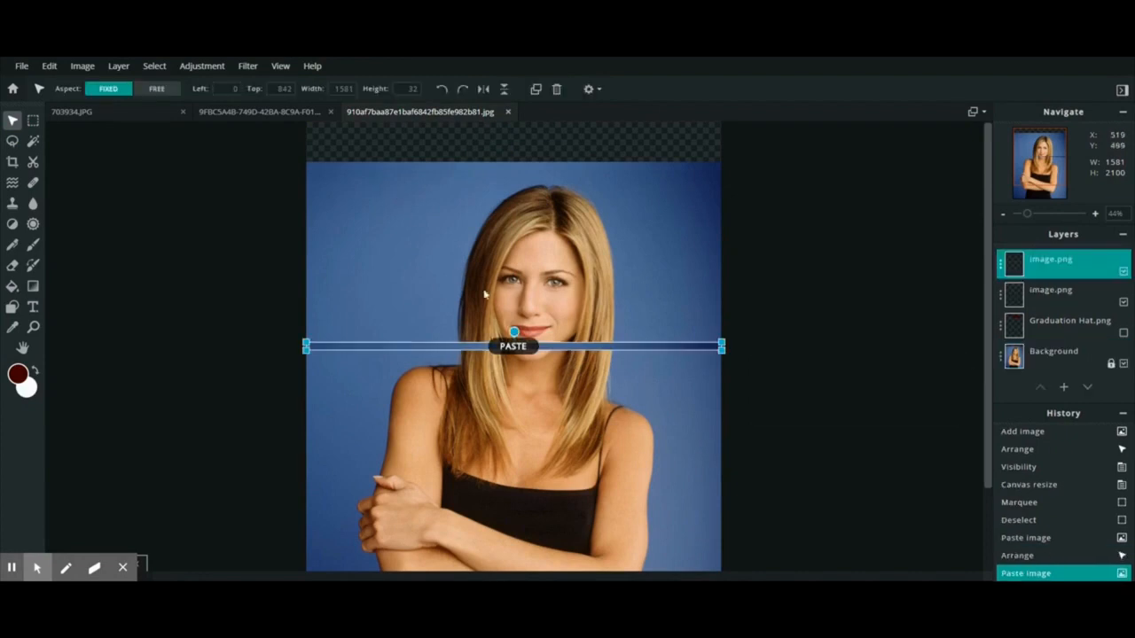
left_click_drag(564, 346, 564, 161)
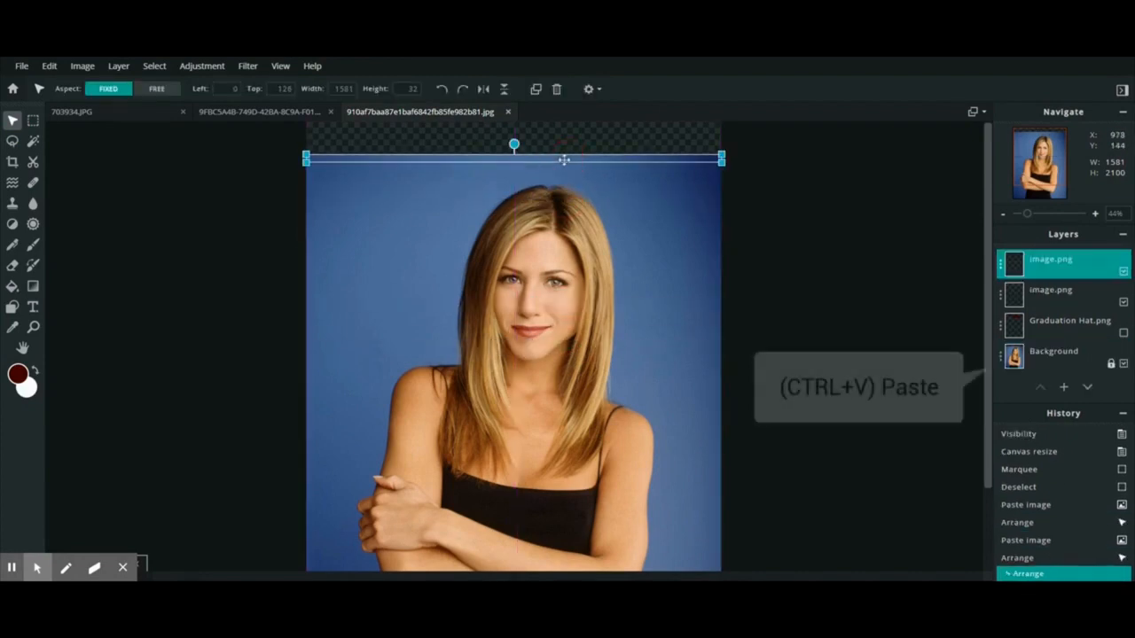
Paste two more copies of the blue background strip and stack each directly above the previous one
left_click(636, 211)
key("ctrl+v")
left_click_drag(575, 345, 577, 154)
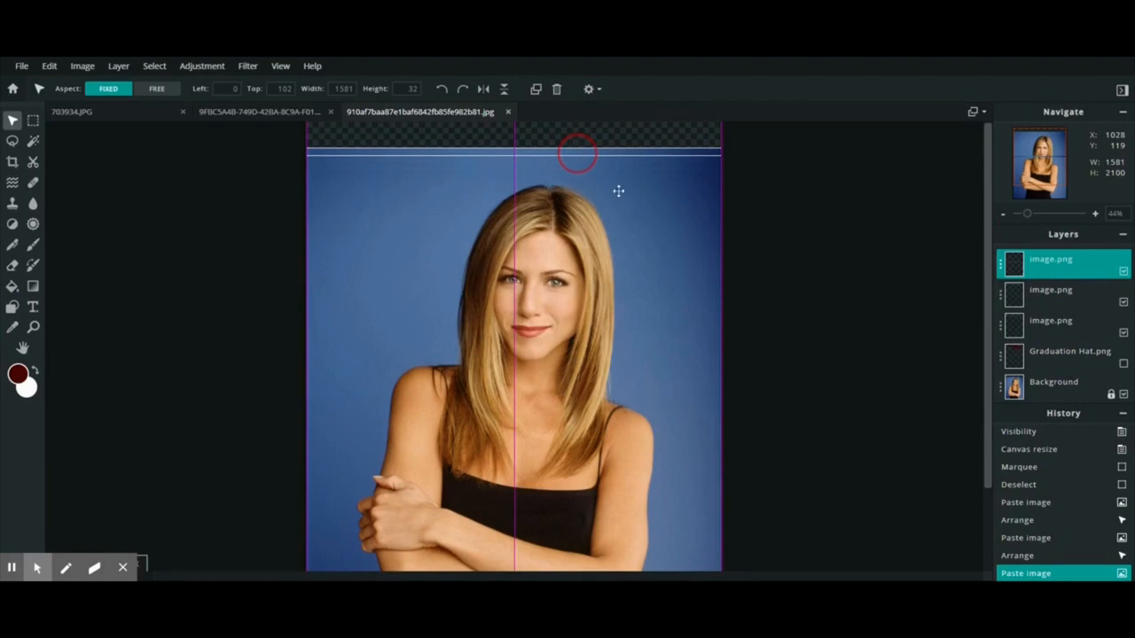
left_click(647, 214)
key("ctrl+v")
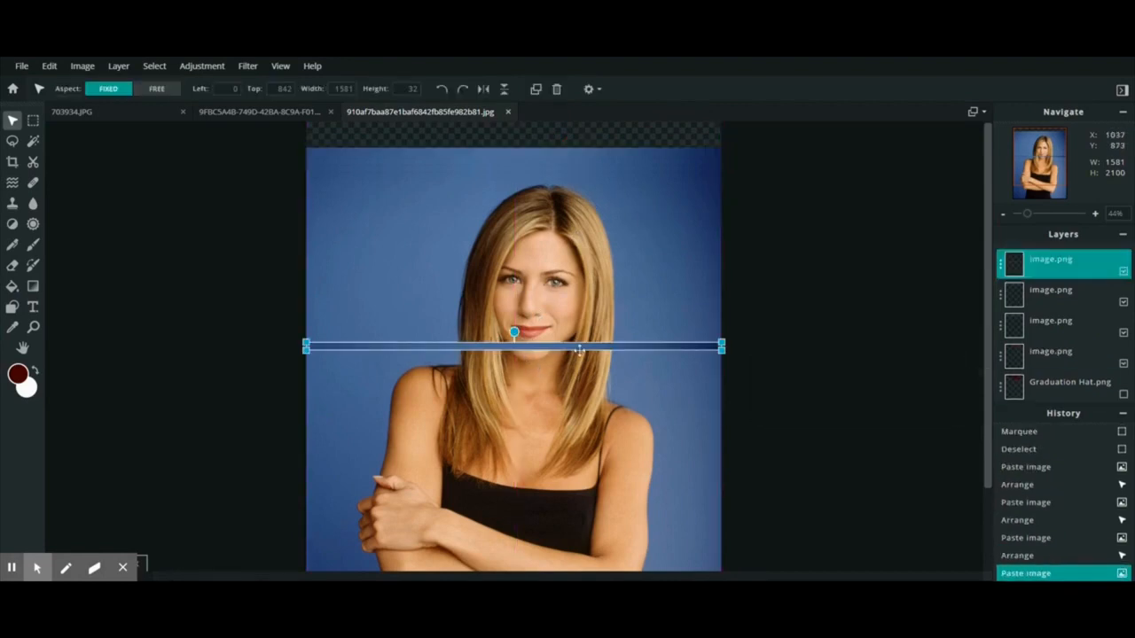
left_click_drag(583, 347, 583, 147)
Place the Graduation Hat layer above the strip layers and merge all visible layers into the Background
key("ctrl+bracketleft")
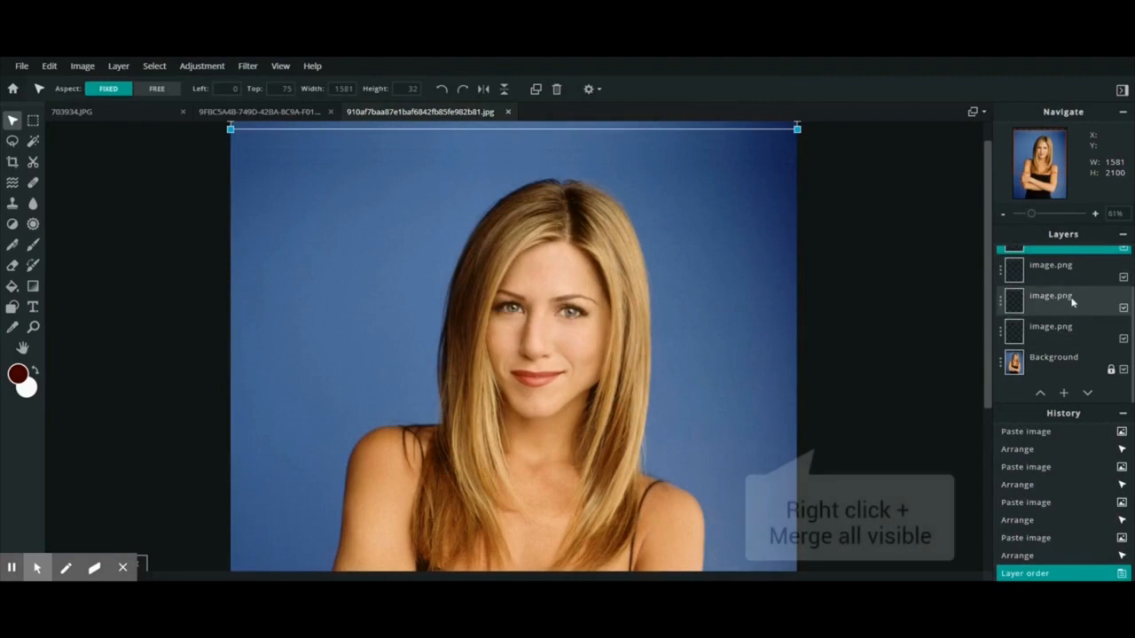
scroll(1064, 323, "up", 1)
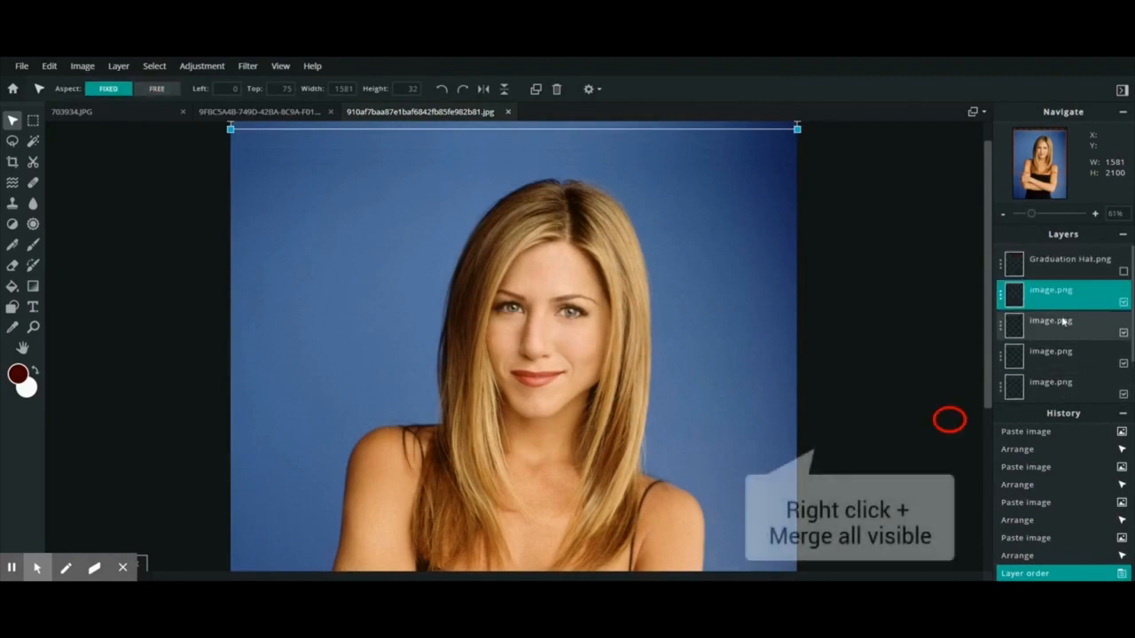
right_click(1055, 294)
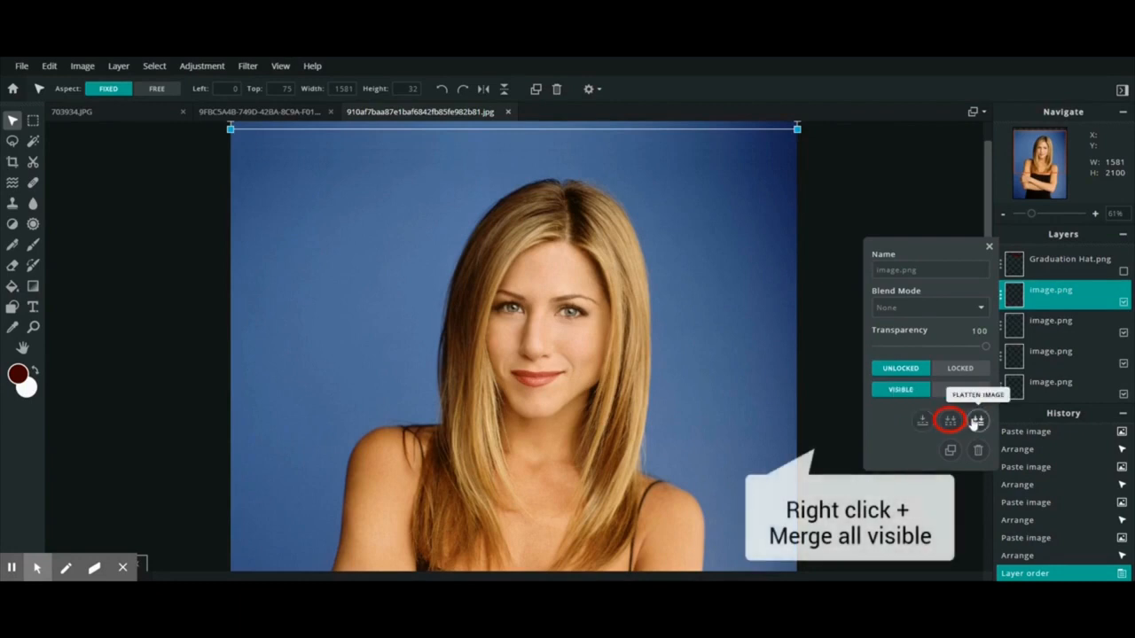
left_click(947, 423)
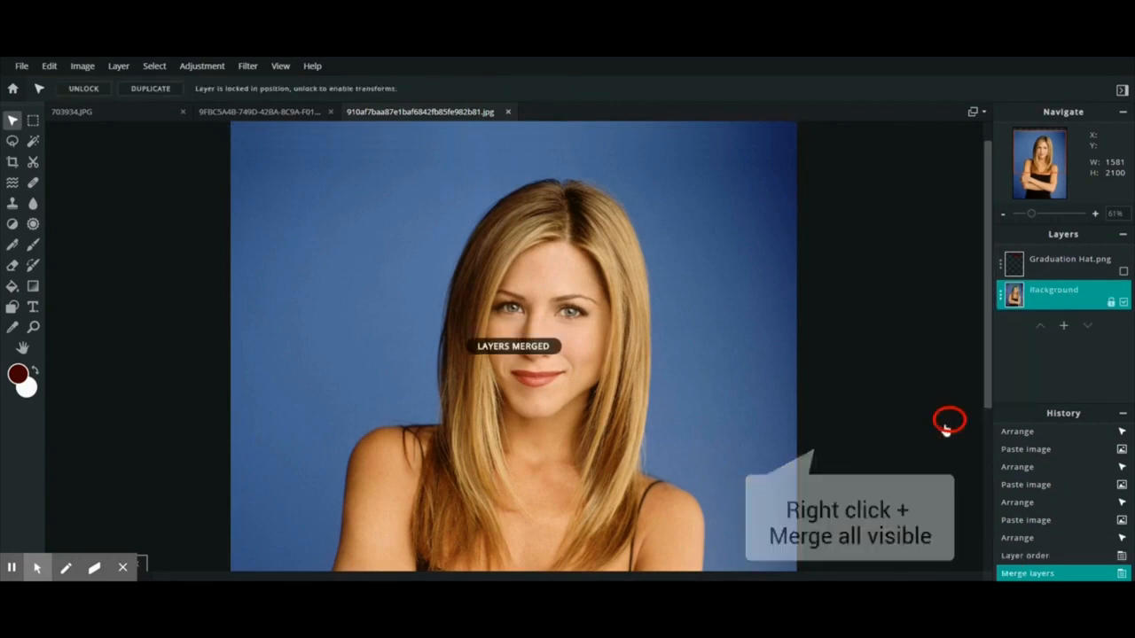
Activate the Clone tool for blending lines in the extended background and lower its opacity to 39%
scroll(715, 266, "down", 2)
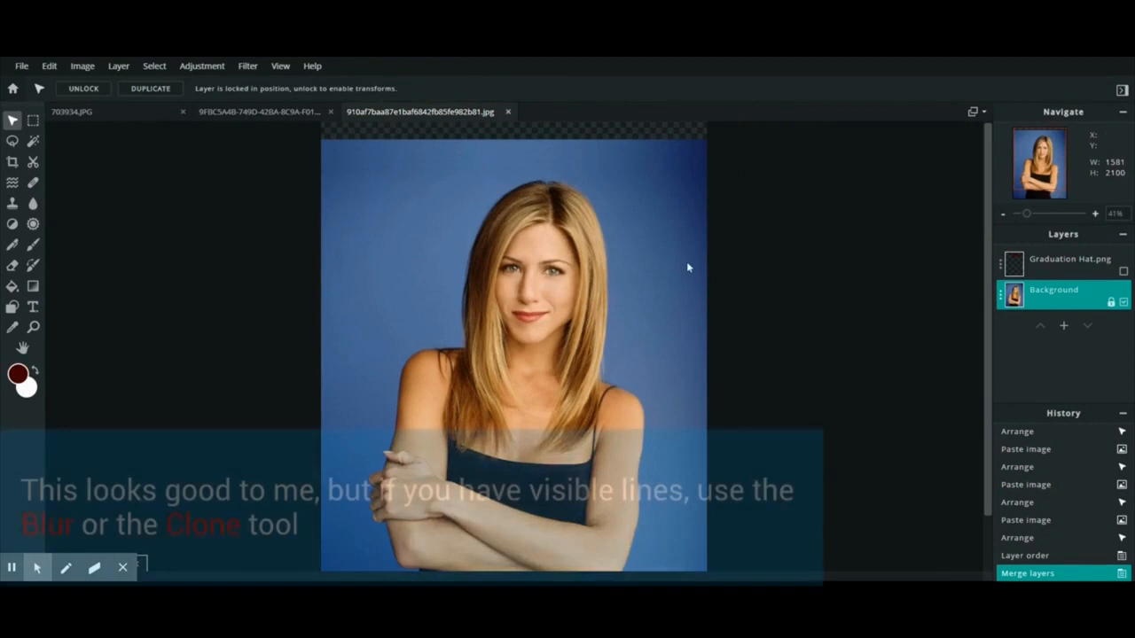
scroll(356, 142, "up", 3)
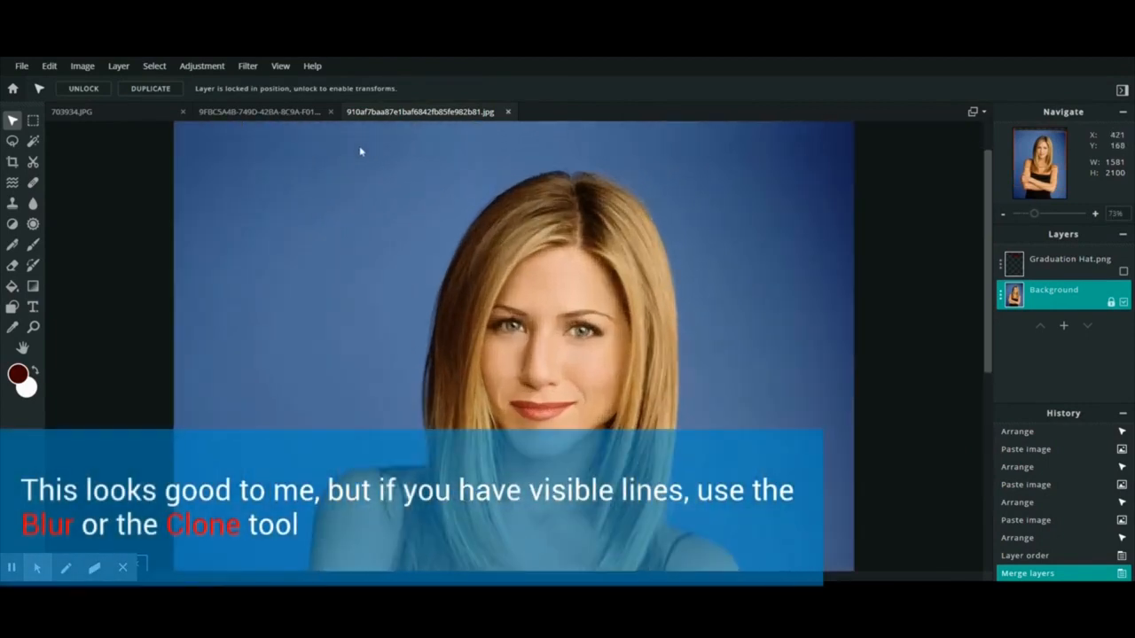
scroll(360, 152, "up", 1)
left_click_drag(987, 217, 982, 146)
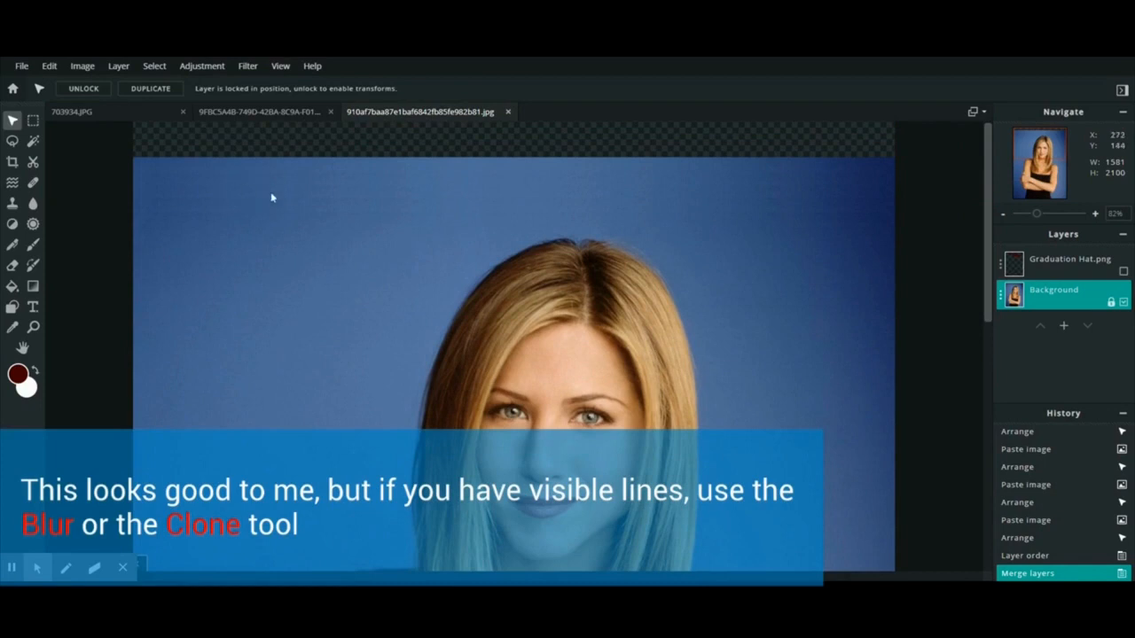
left_click(11, 205)
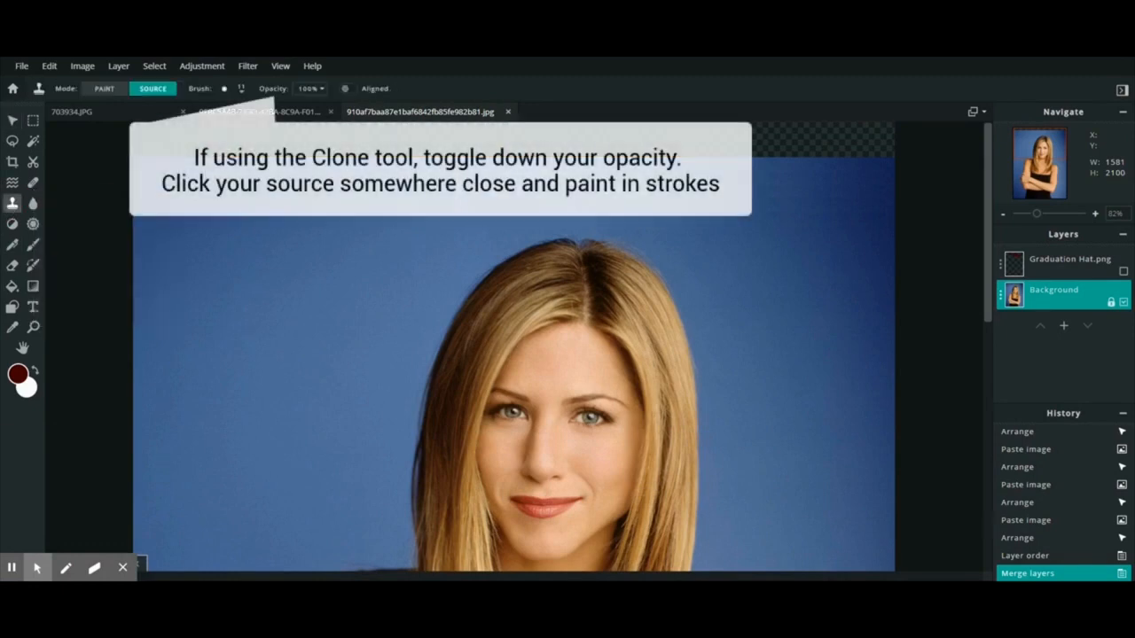
left_click(317, 92)
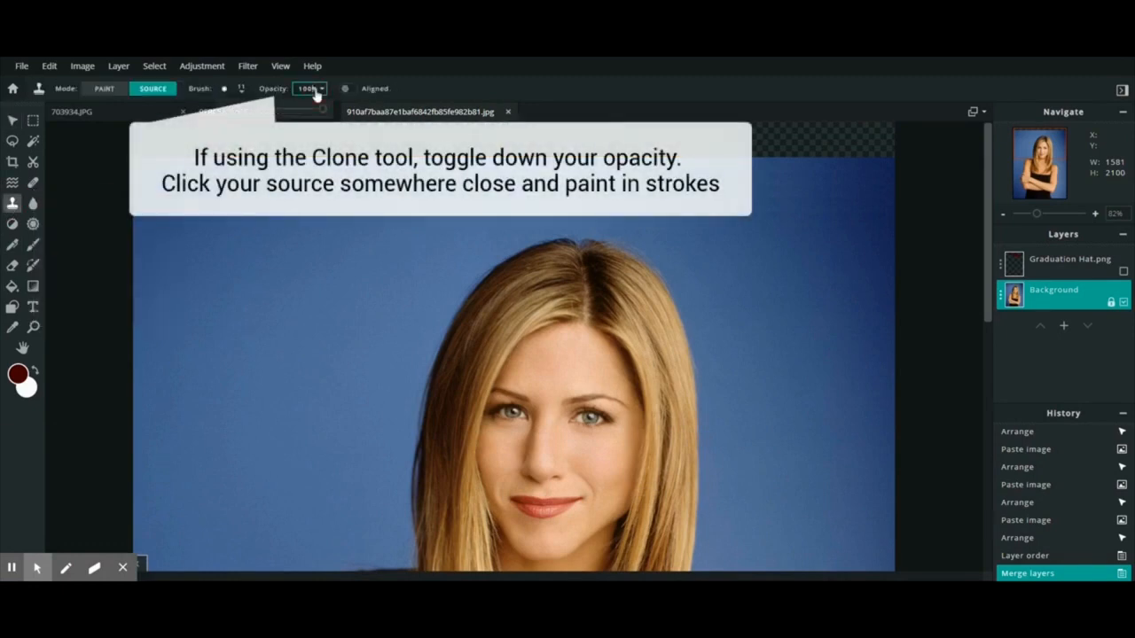
left_click_drag(322, 113, 262, 120)
Try to clone nearby blue background over the seam near the photo's left edge with a size 31 brush
left_click(147, 230)
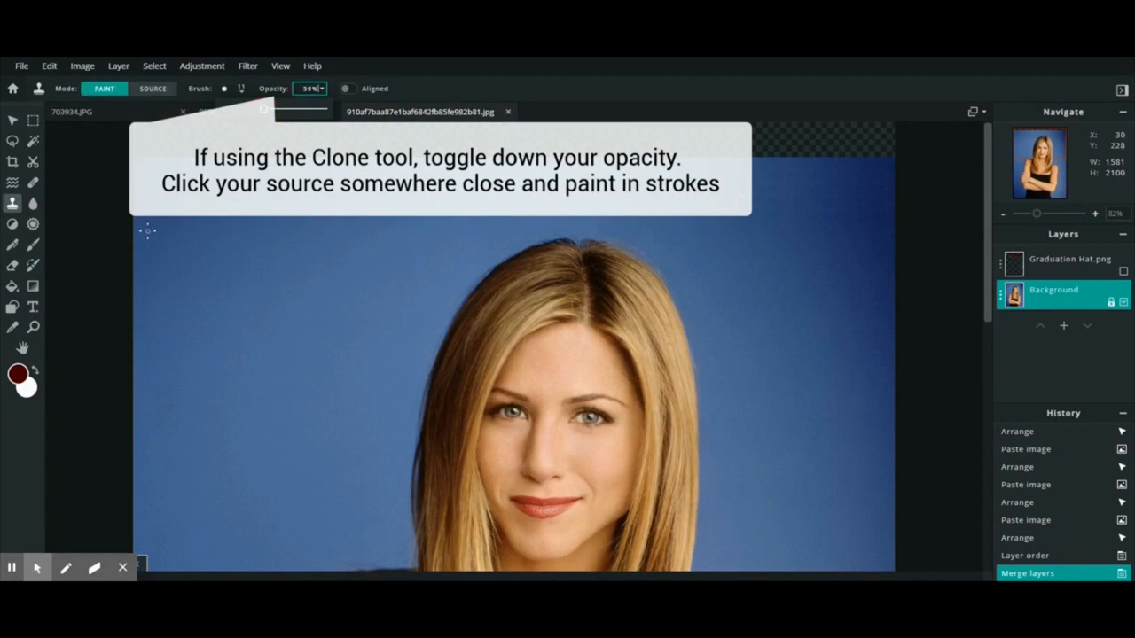
left_click(148, 230)
left_click(153, 89)
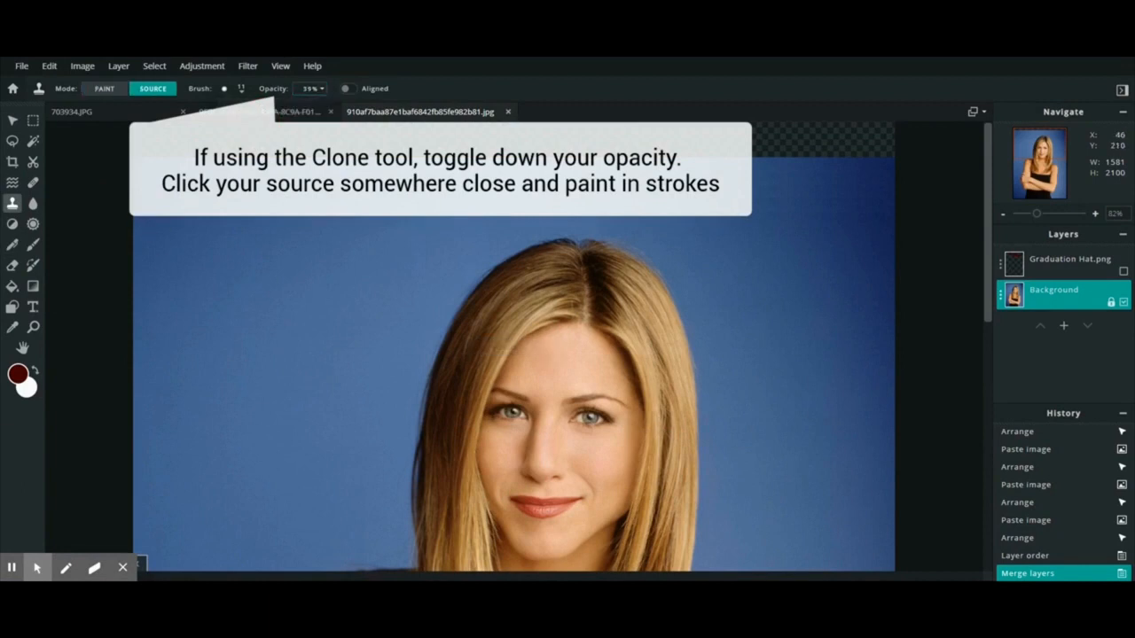
key("bracketright")
key("bracketright")
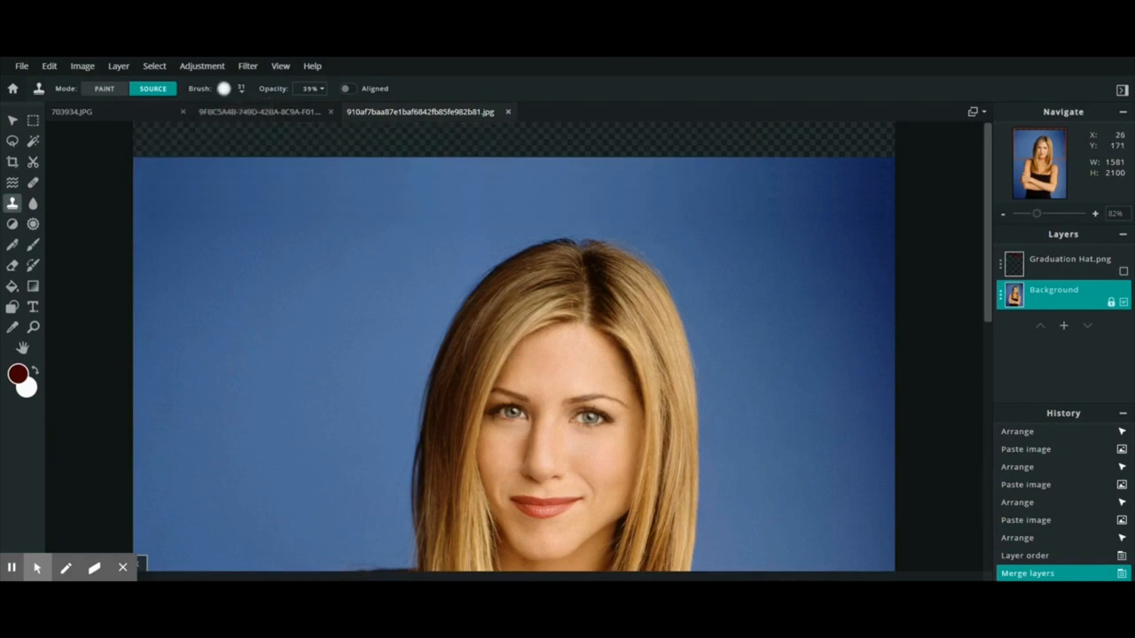
left_click(148, 236)
left_click(145, 245)
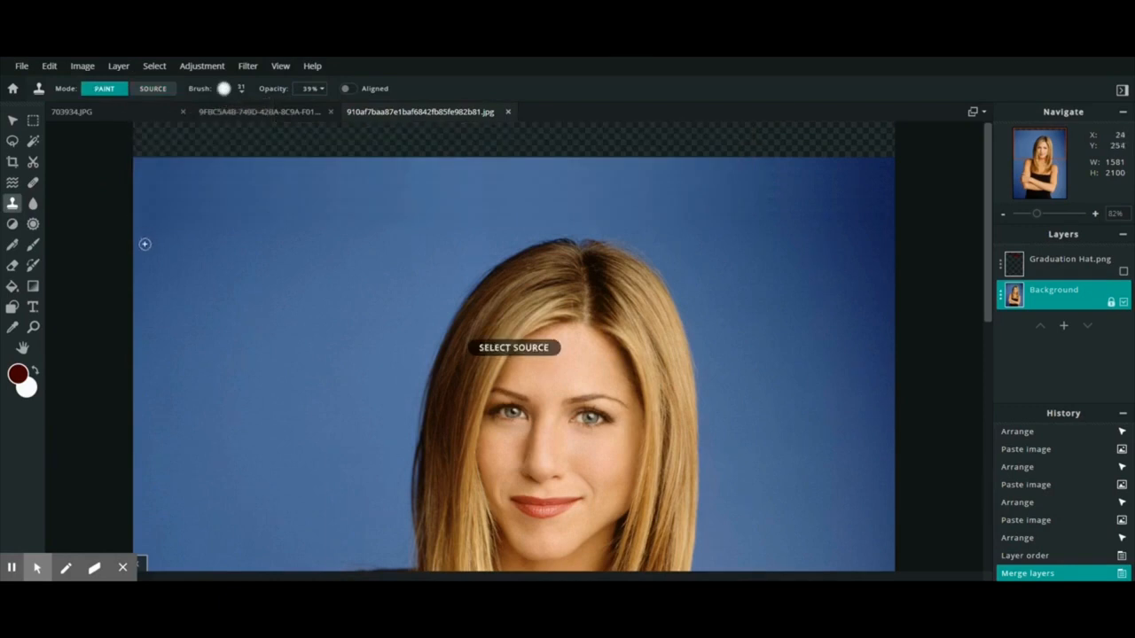
left_click(153, 88)
left_click(142, 203)
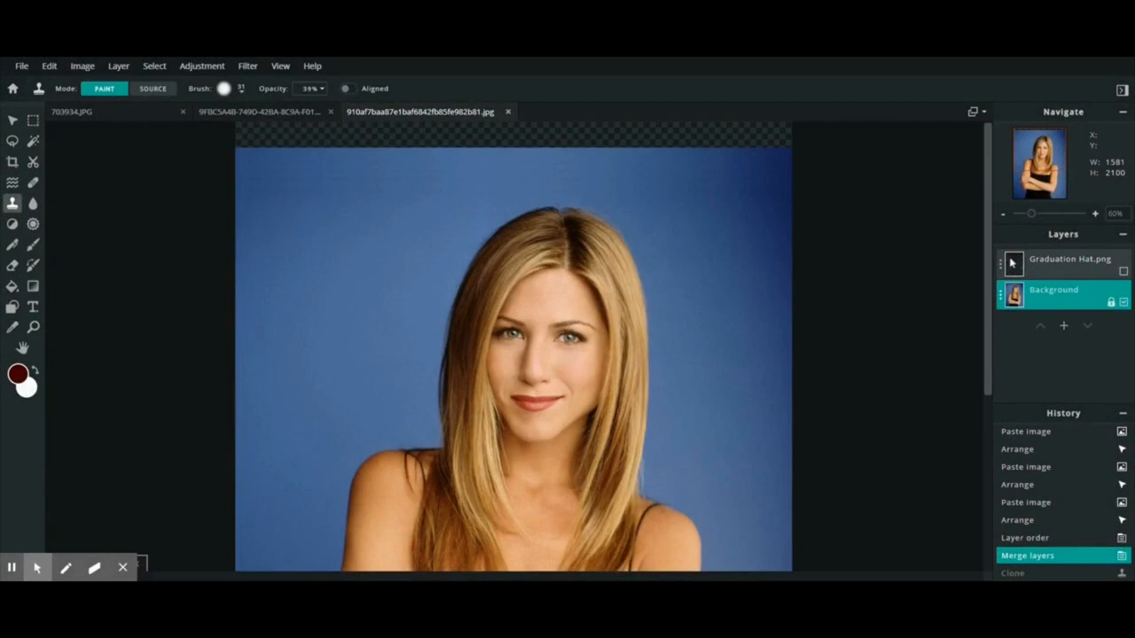
Show the Graduation Hat layer and nudge the hat on the head so its tip meets the photo's right edge
left_click(1124, 271)
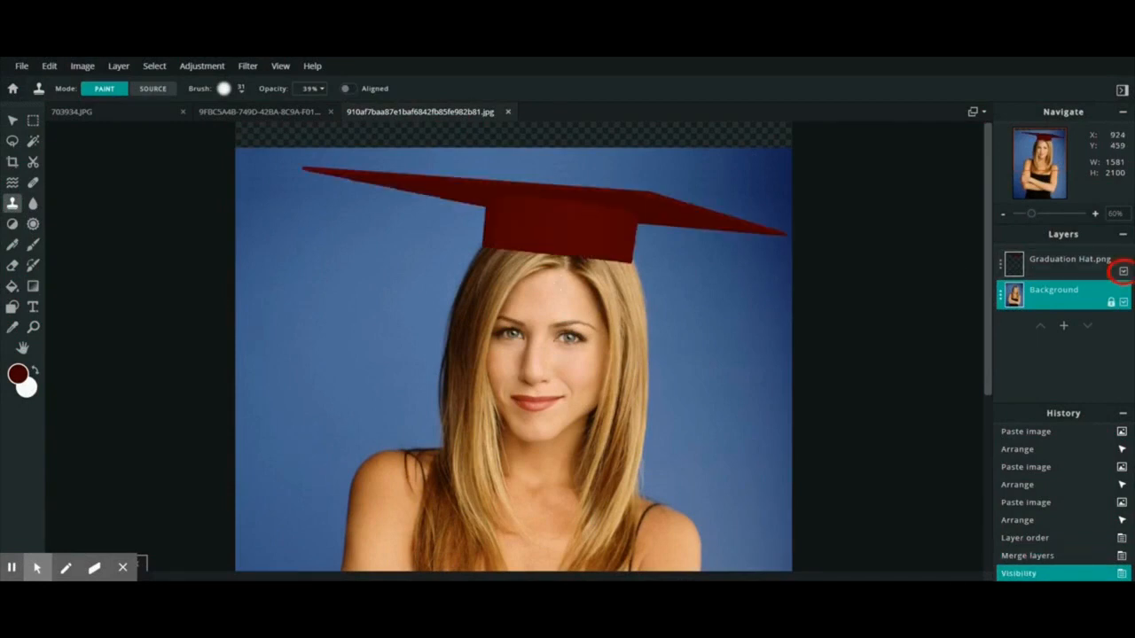
scroll(617, 321, "down", 5)
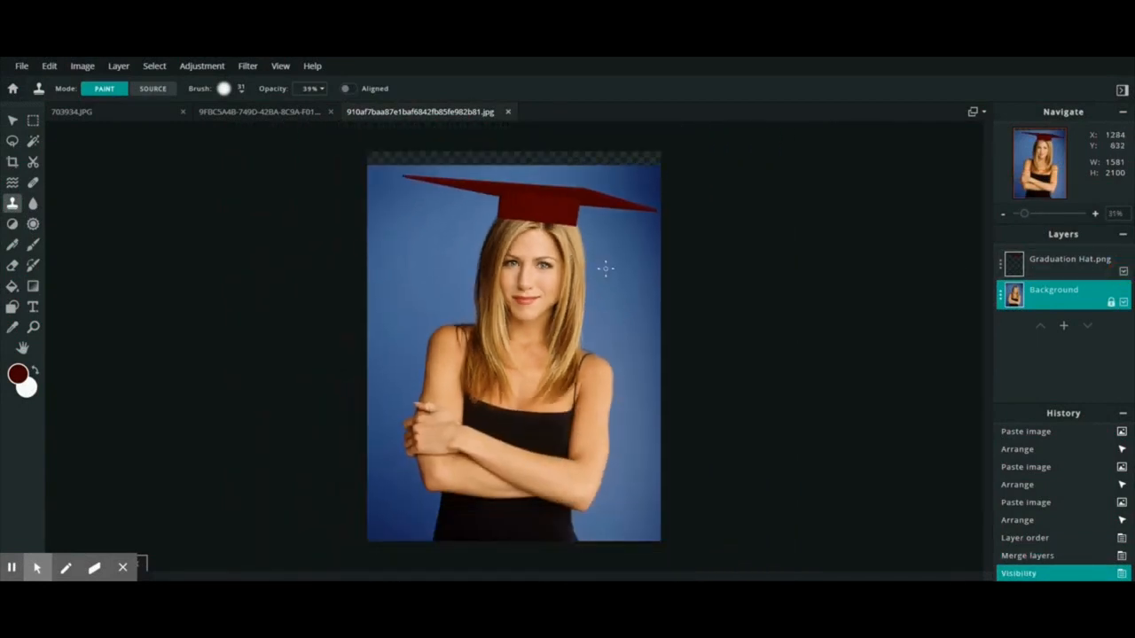
left_click(12, 119)
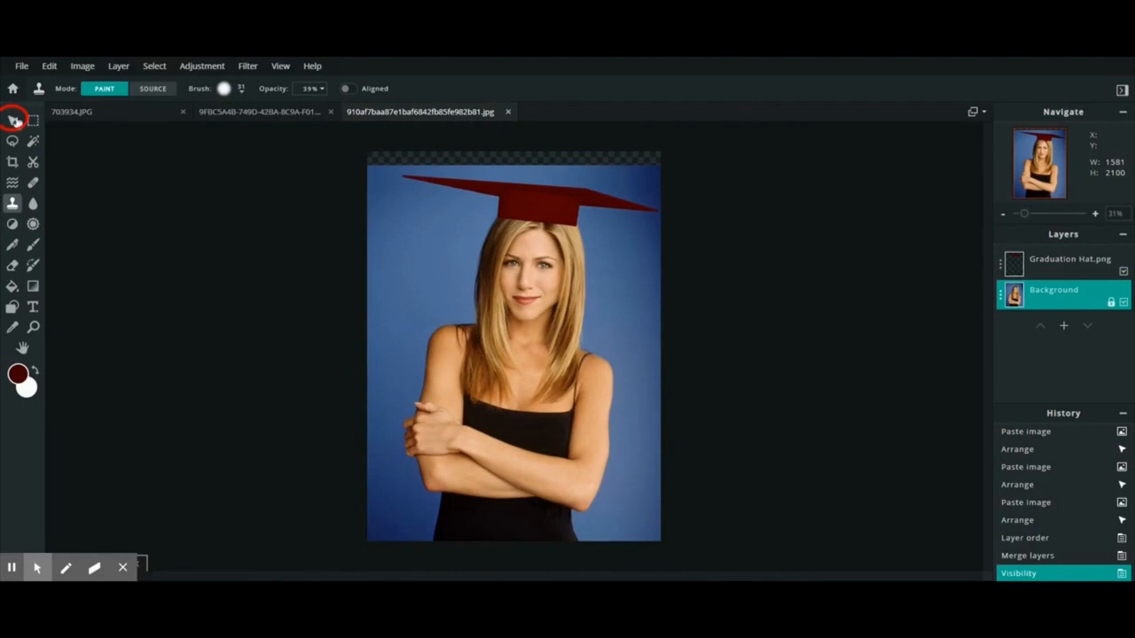
left_click(542, 213)
mouse_move(543, 209)
left_mouse_down()
mouse_move(545, 198)
mouse_move(542, 210)
left_mouse_up()
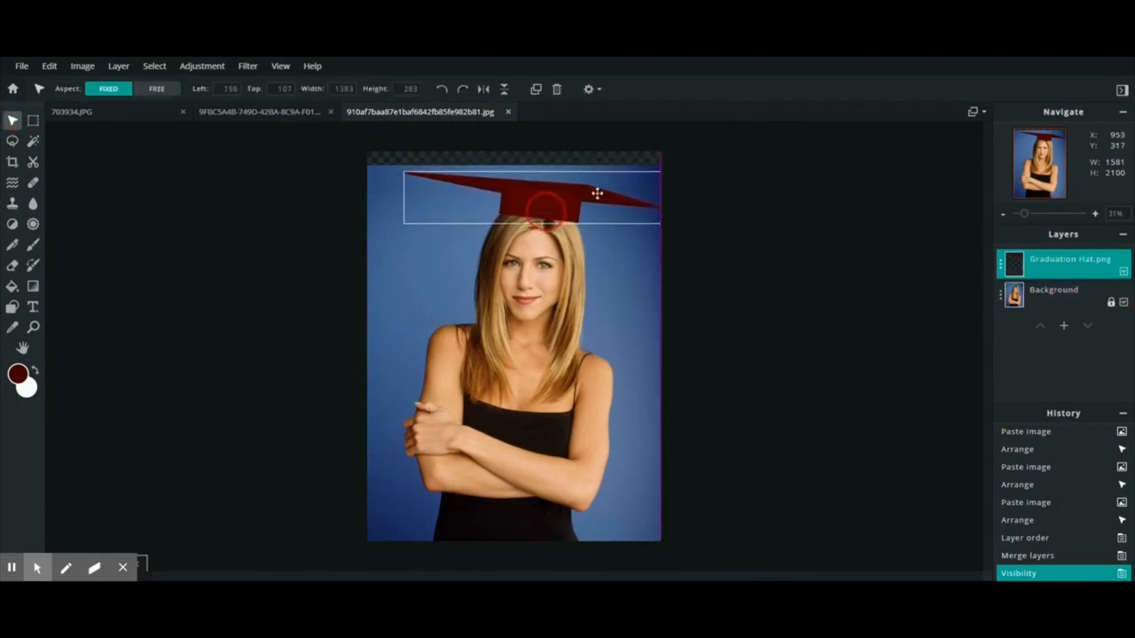
left_click_drag(664, 170, 619, 201)
left_click(614, 266)
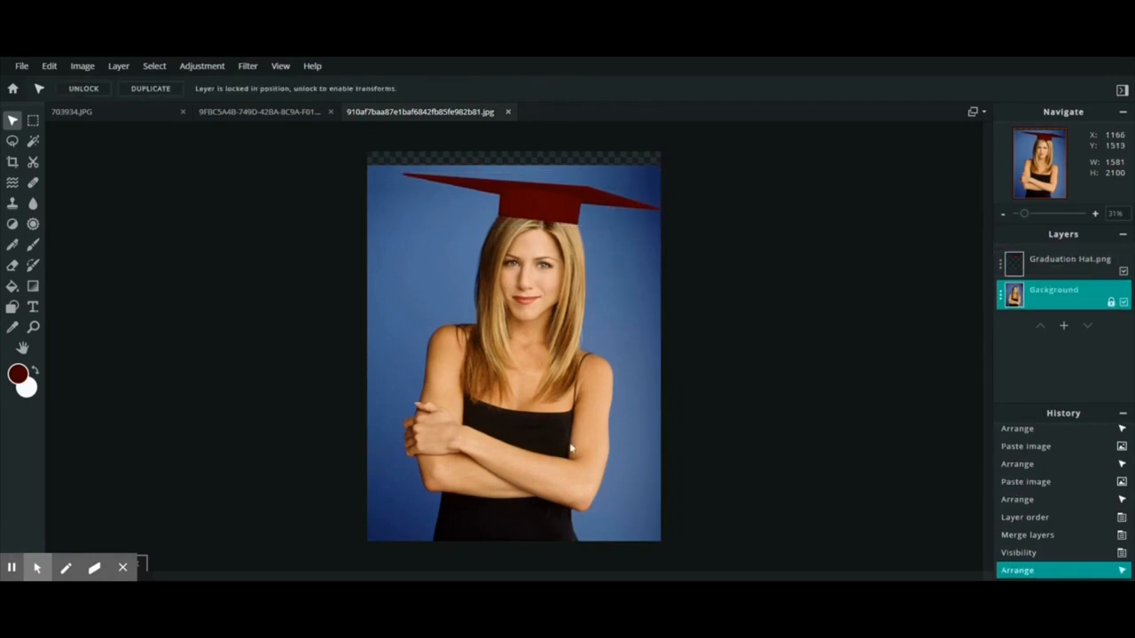
Add graduation 2020.png as an image layer and fit it at about 811 × 304 px in the photo's lower right area
left_click(1065, 326)
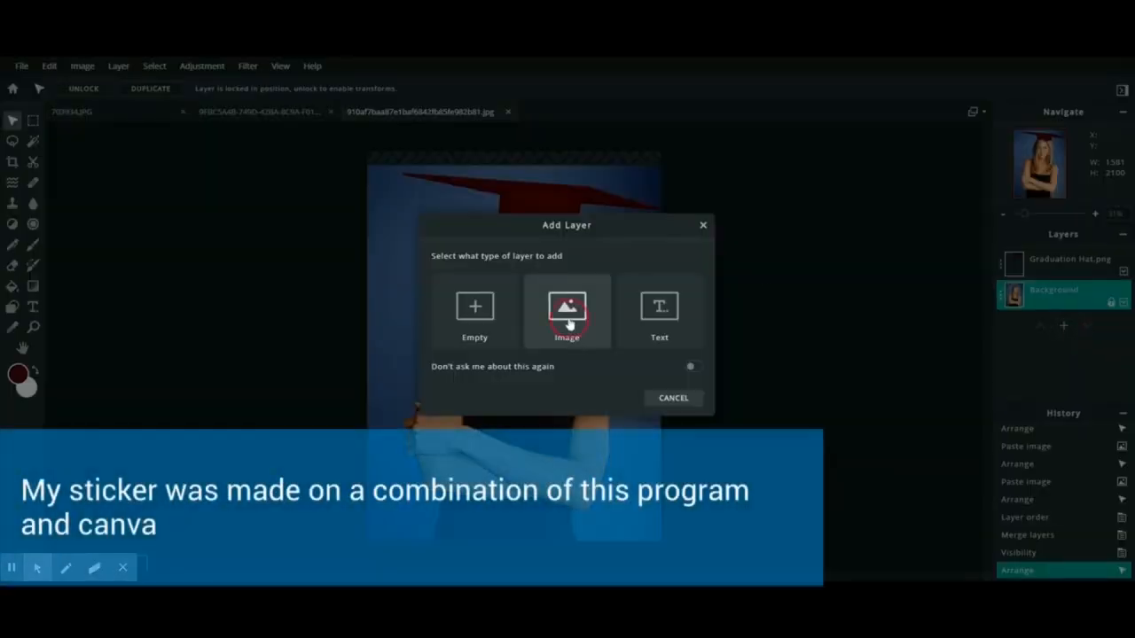
left_click(568, 312)
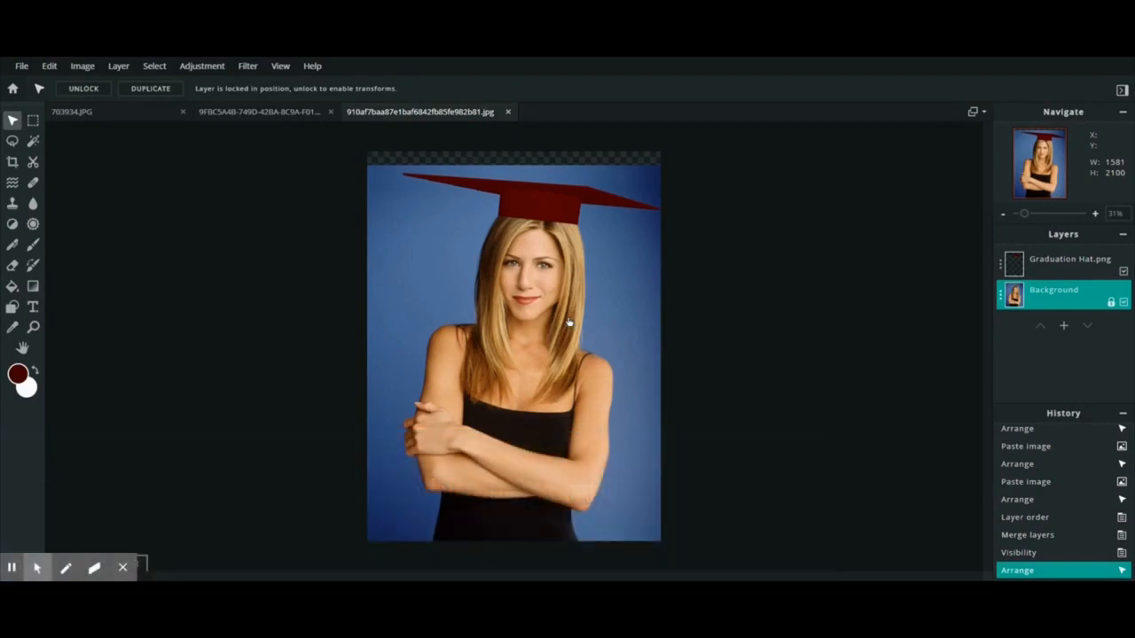
left_click_drag(328, 276, 538, 469)
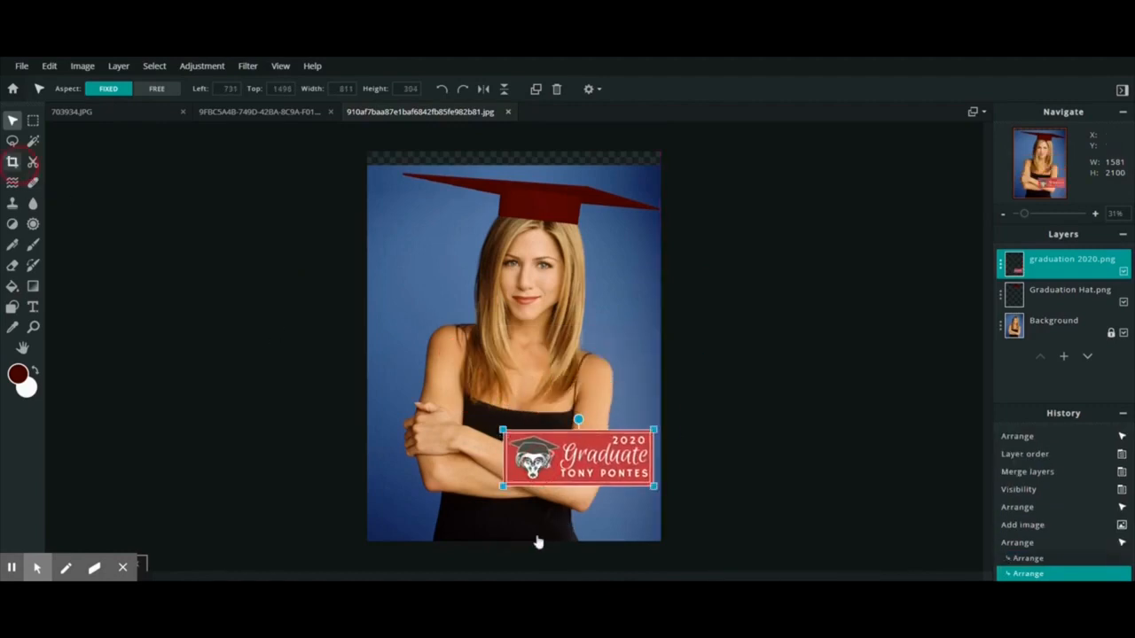
Crop the image to about 1449 × 1777 px, trimming the empty strip above, the lower part and the left side
left_click(12, 162)
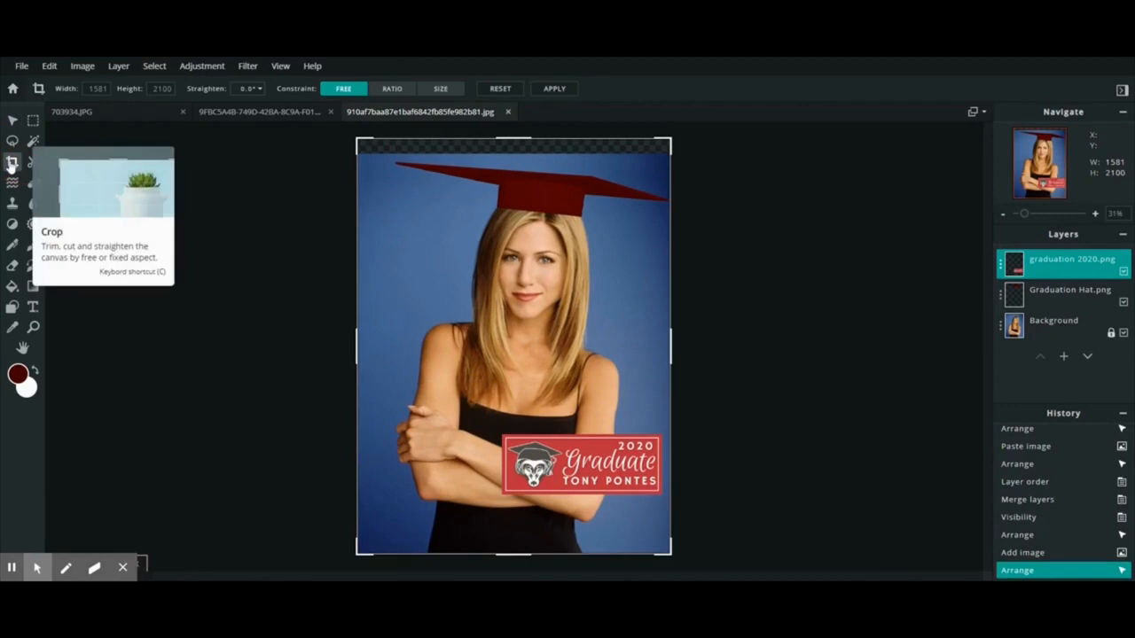
left_click_drag(502, 553, 515, 508)
left_click_drag(515, 140, 517, 153)
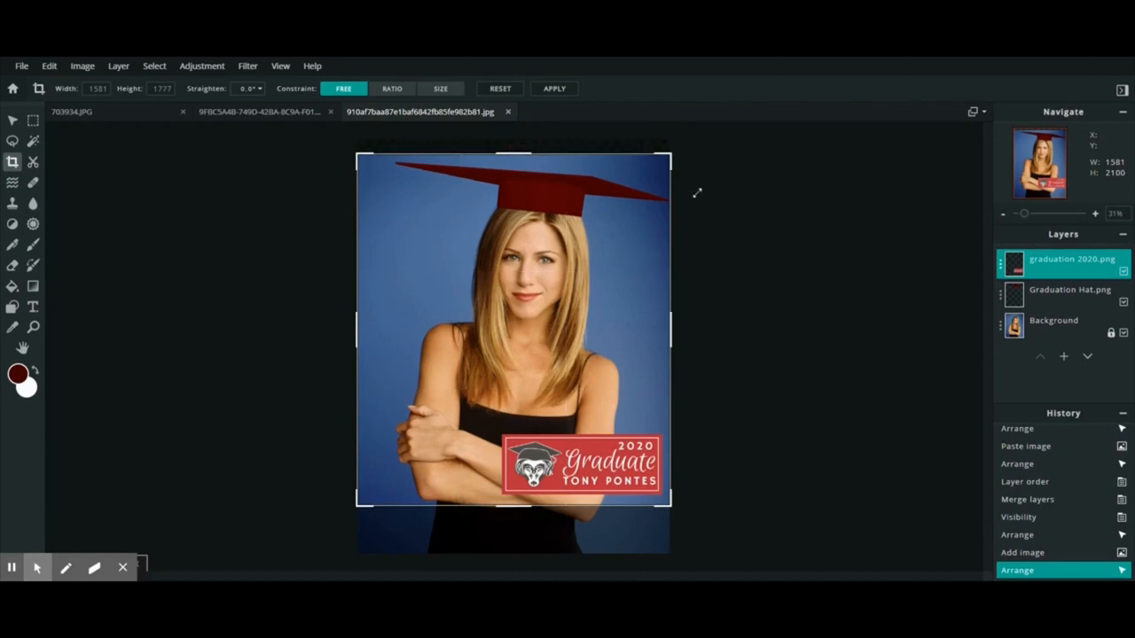
left_click_drag(358, 337, 383, 338)
left_click(753, 351)
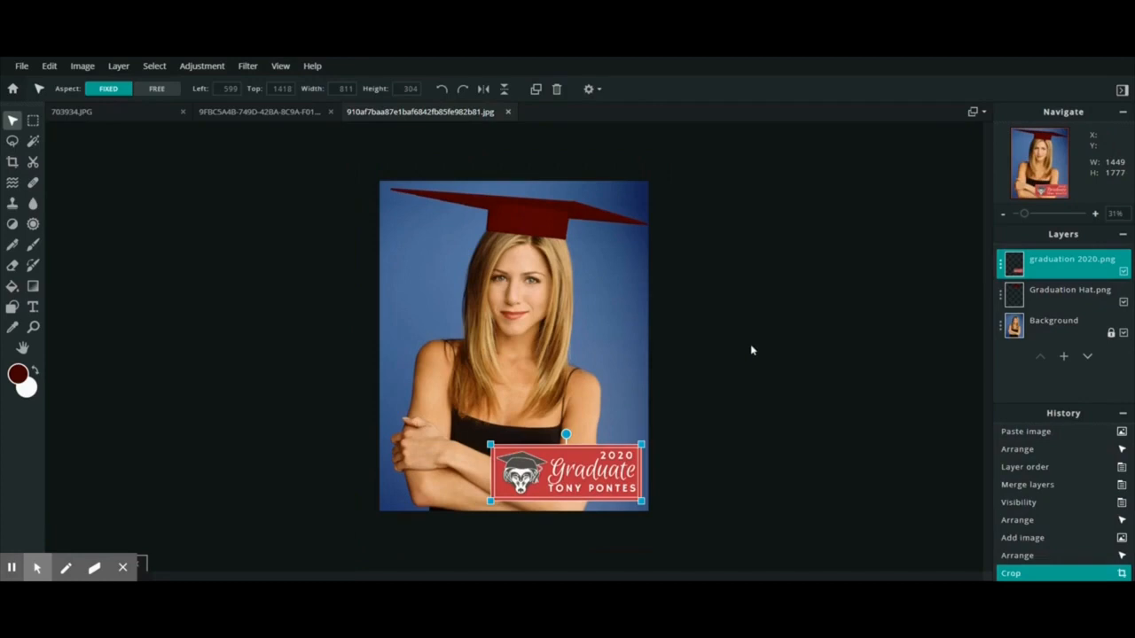
left_click(749, 351)
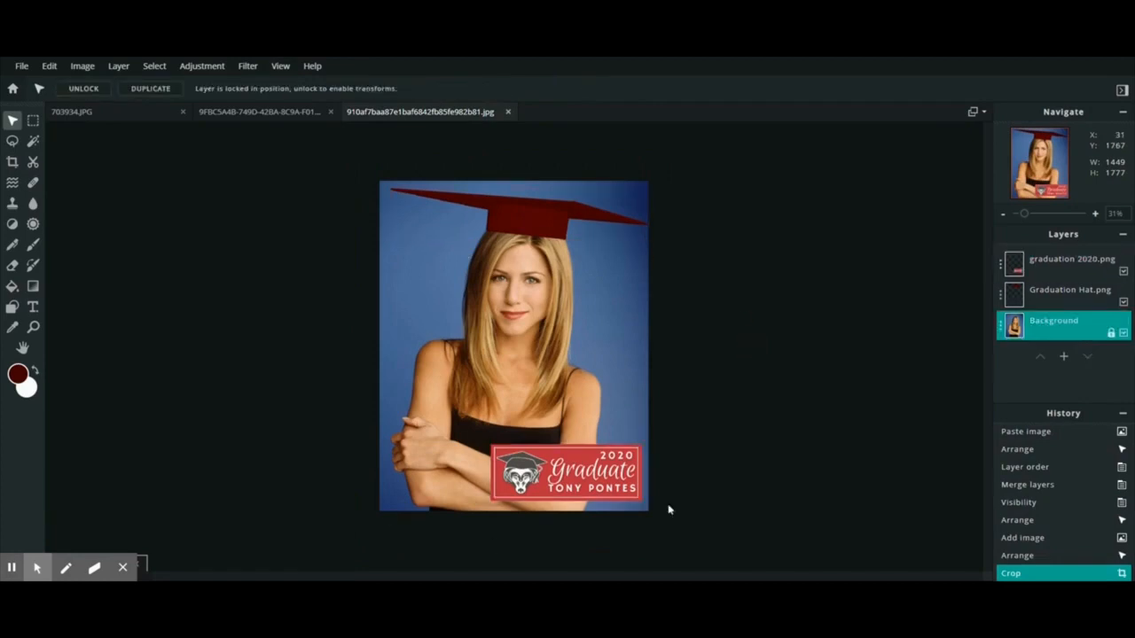
Save the finished image as a PNG file and download it
left_click(22, 67)
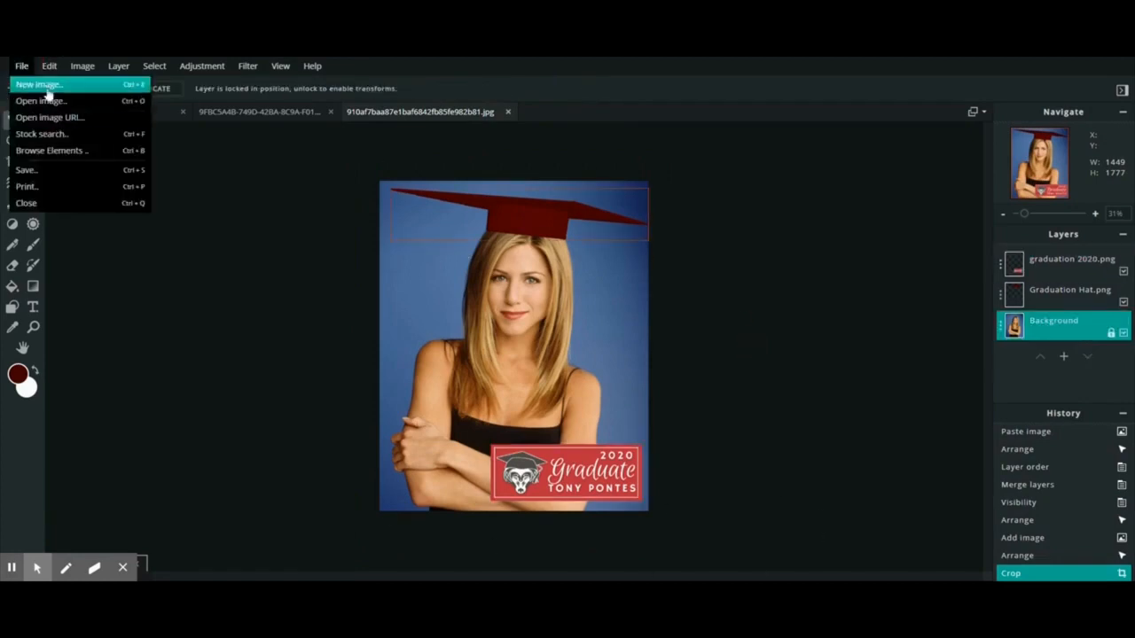
left_click(41, 172)
left_click(609, 277)
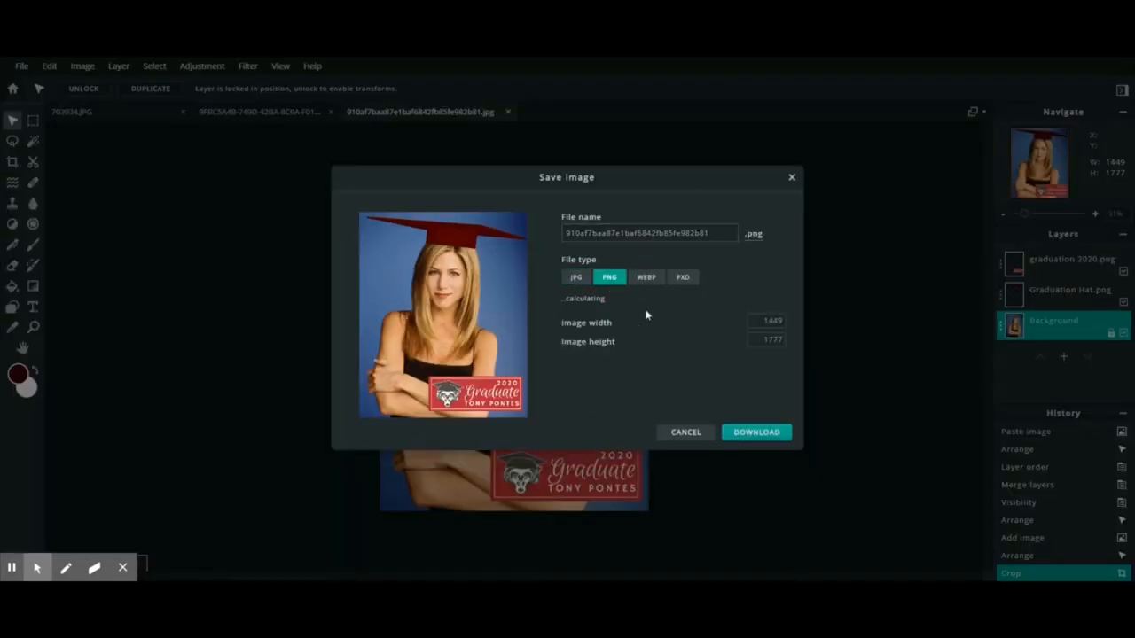
left_click(761, 433)
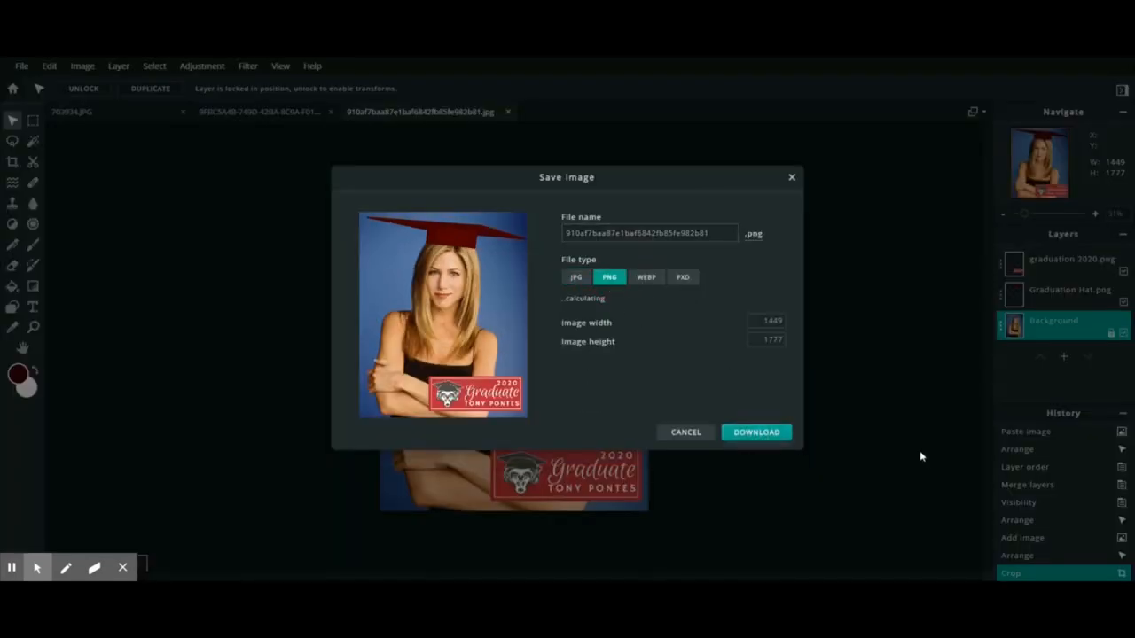